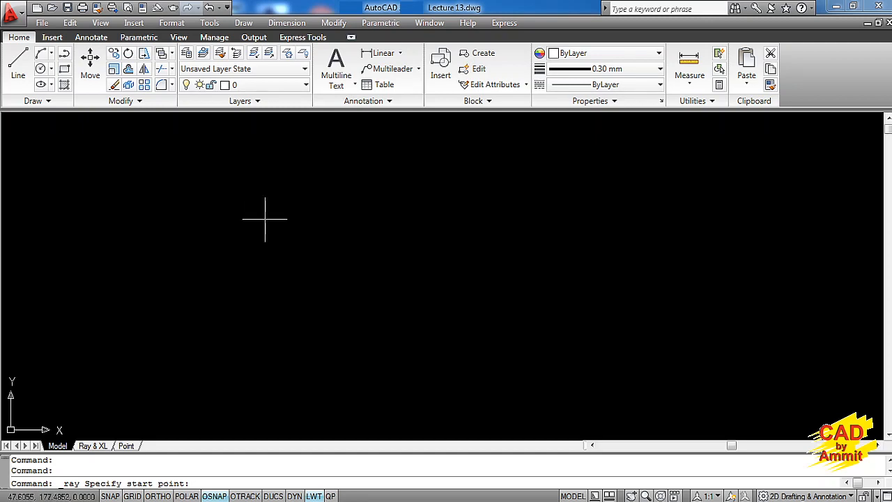
Draw a single ray rising to the right at about 14° by picking its start point and a through point
{"action": "left_click", "coordinate": [265, 219]}
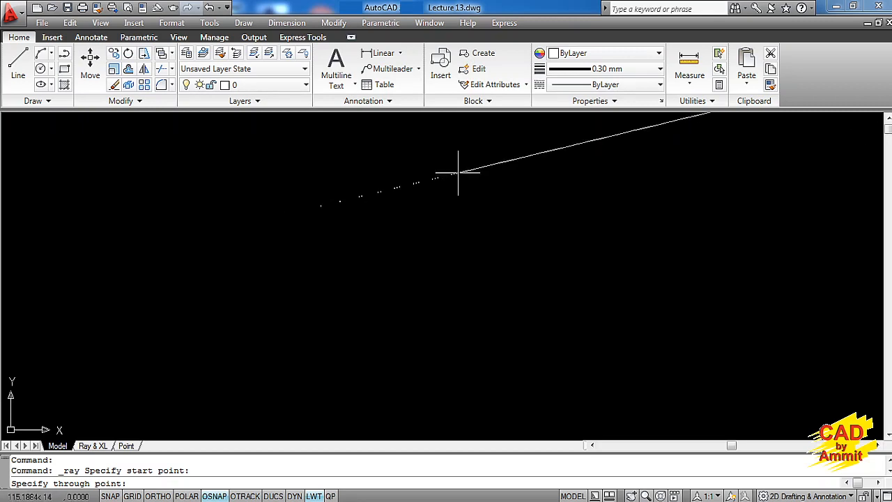
{"action": "left_click", "coordinate": [457, 172]}
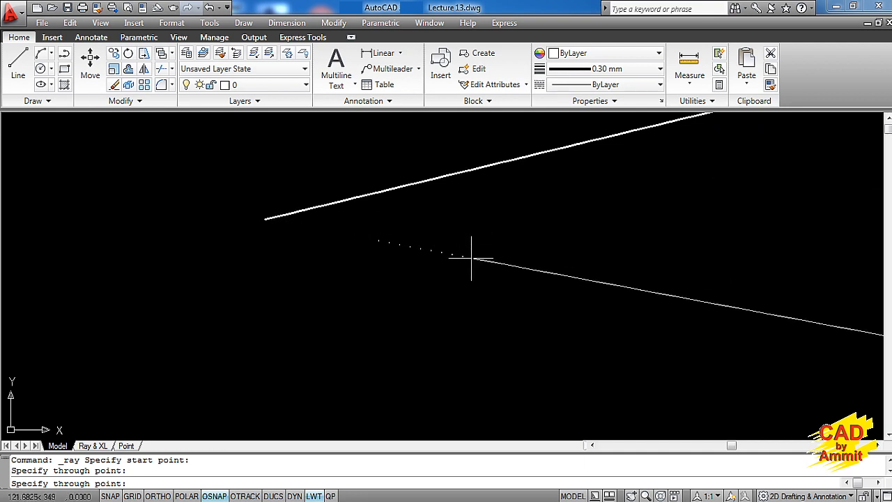
{"action": "key", "text": "Return"}
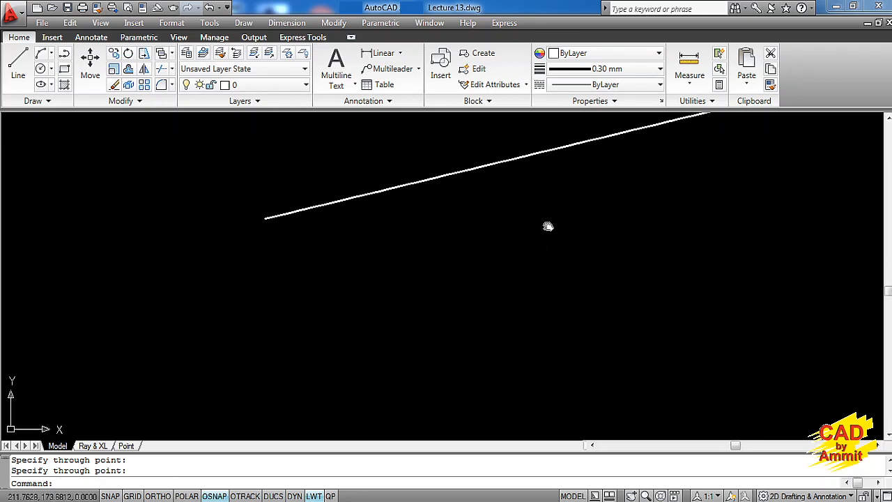
Examine the ray along its length and back to its start point to see how far it extends
{"action": "middle_click_drag", "start_coordinate": [547, 225], "coordinate": [454, 328]}
{"action": "scroll", "coordinate": [574, 267], "scroll_direction": "up", "scroll_amount": 2}
{"action": "middle_click_drag", "start_coordinate": [575, 267], "coordinate": [454, 293]}
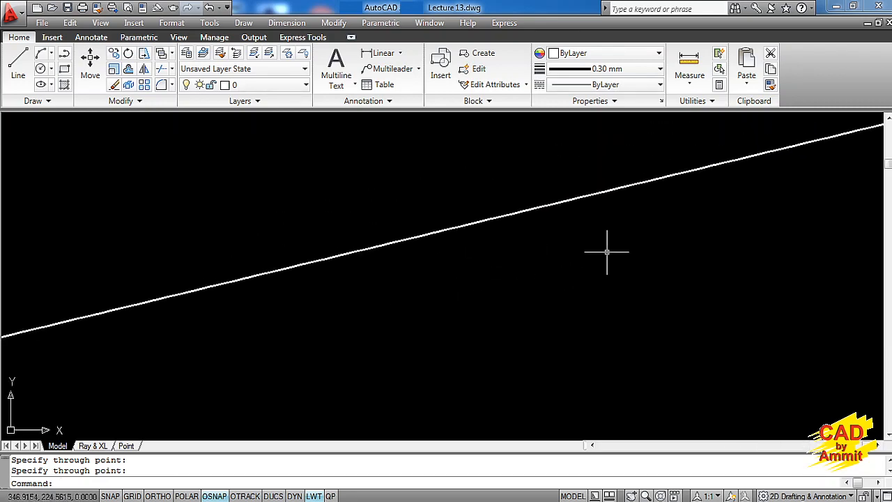
{"action": "middle_click_drag", "start_coordinate": [603, 248], "coordinate": [461, 302]}
{"action": "middle_click_drag", "start_coordinate": [610, 261], "coordinate": [429, 309]}
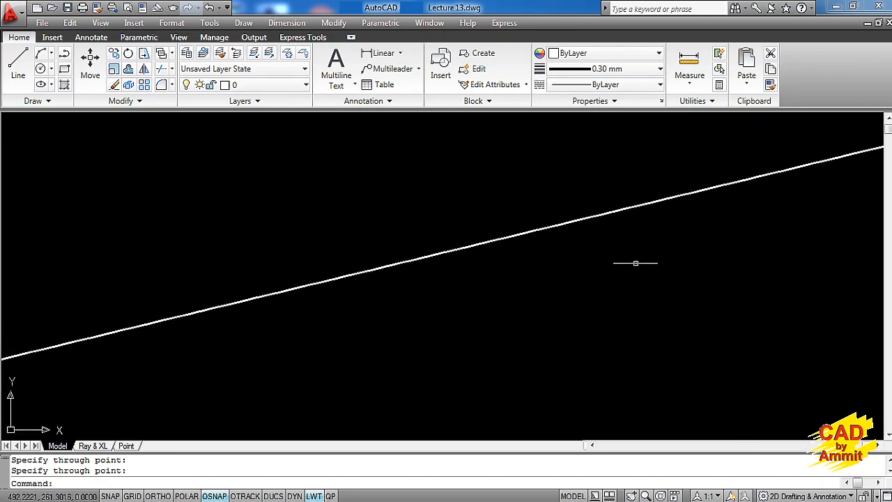
{"action": "middle_click_drag", "start_coordinate": [633, 262], "coordinate": [456, 313]}
{"action": "middle_click_drag", "start_coordinate": [268, 355], "coordinate": [562, 278]}
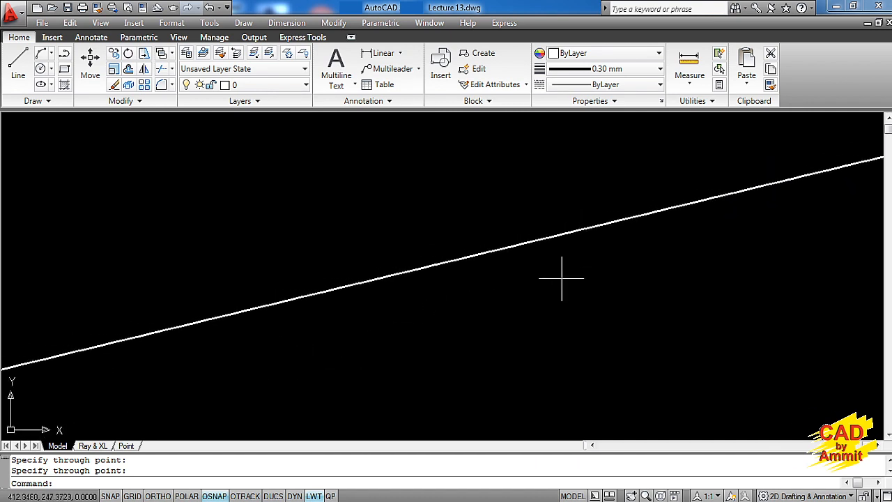
{"action": "middle_click_drag", "start_coordinate": [346, 337], "coordinate": [590, 271]}
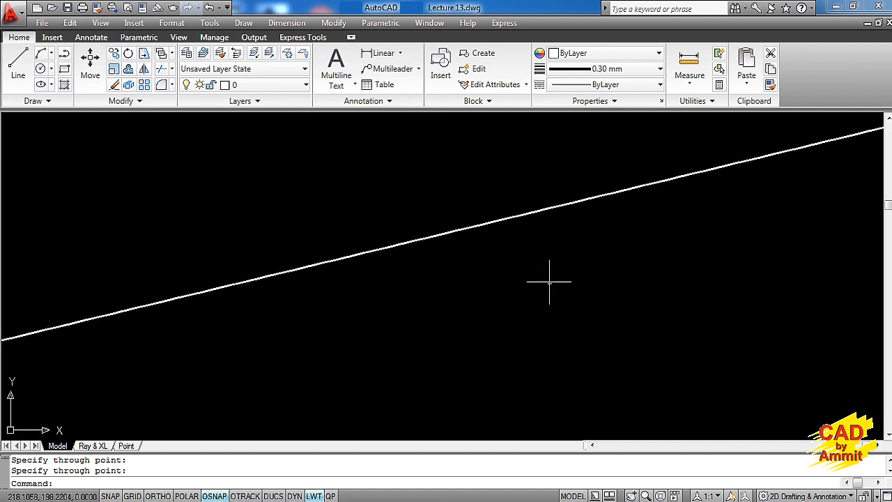
{"action": "middle_click_drag", "start_coordinate": [319, 311], "coordinate": [517, 275]}
{"action": "middle_click_drag", "start_coordinate": [379, 312], "coordinate": [379, 345]}
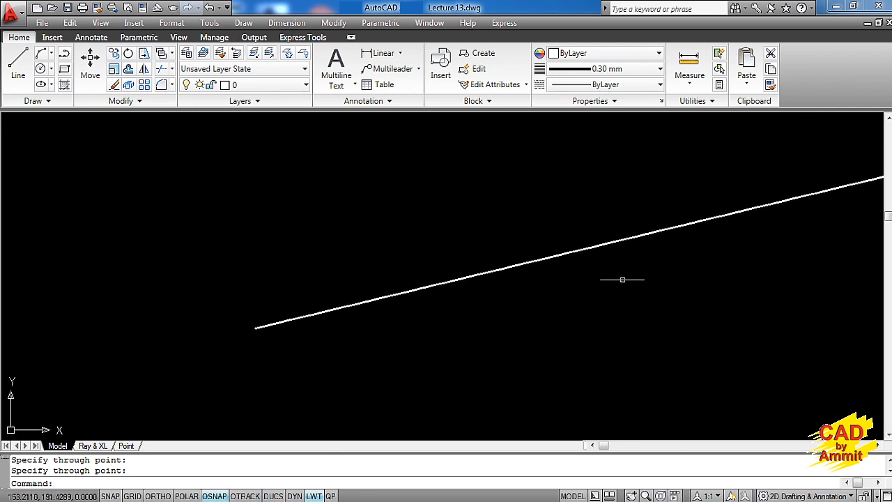
Erase the ray from the drawing
{"action": "left_click", "coordinate": [502, 290]}
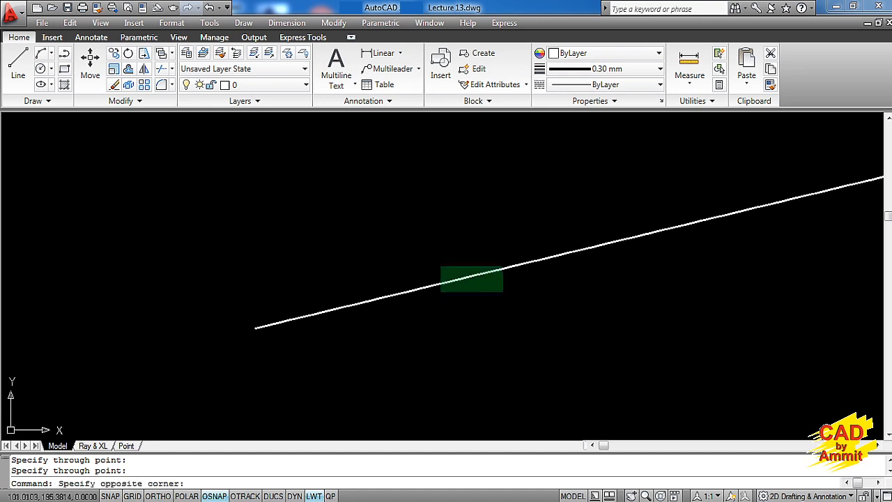
{"action": "left_click", "coordinate": [441, 266]}
{"action": "key", "text": "Delete"}
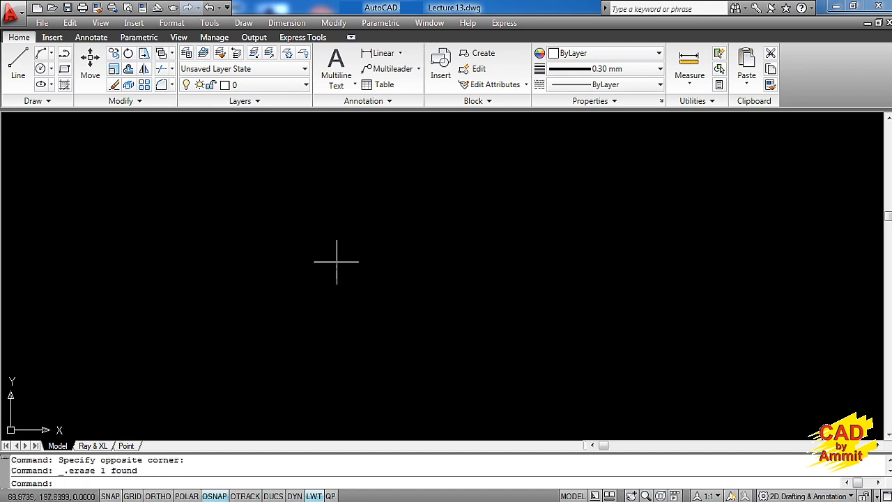
Draw a circle with a radius of about 38 units in the middle of the empty drawing area
{"action": "left_click", "coordinate": [40, 68]}
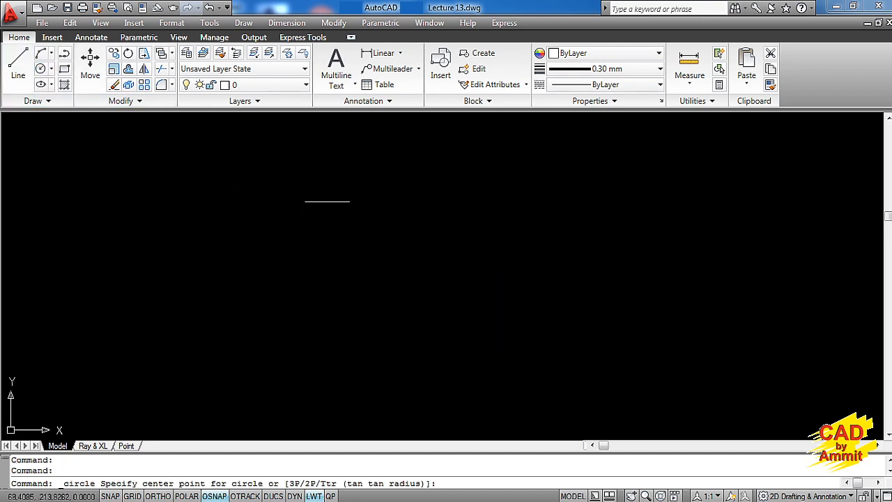
{"action": "left_click", "coordinate": [439, 278]}
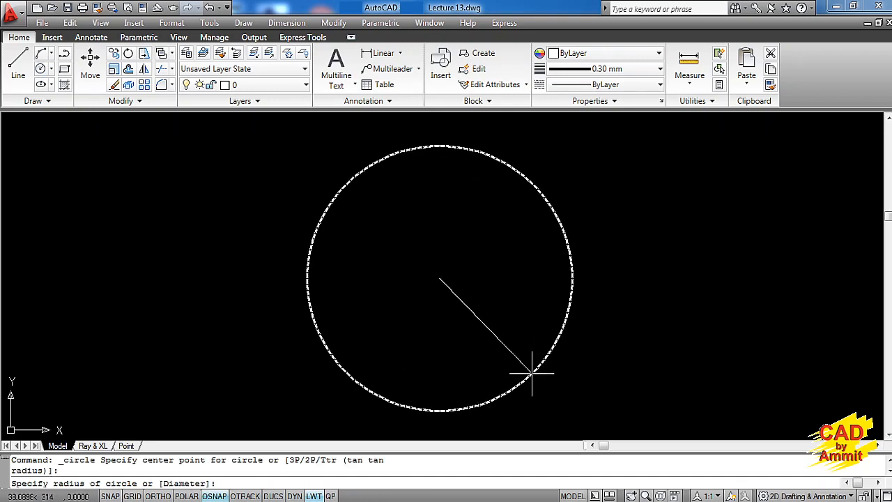
{"action": "left_click", "coordinate": [532, 373]}
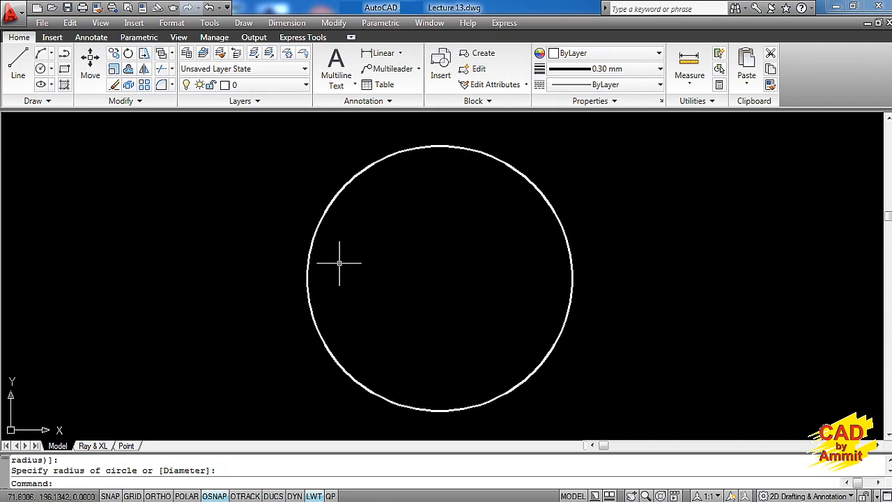
Begin the Ray command and enable the Center object snap in the drafting settings while it is running
{"action": "type", "text": "ray"}
{"action": "key", "text": "Return"}
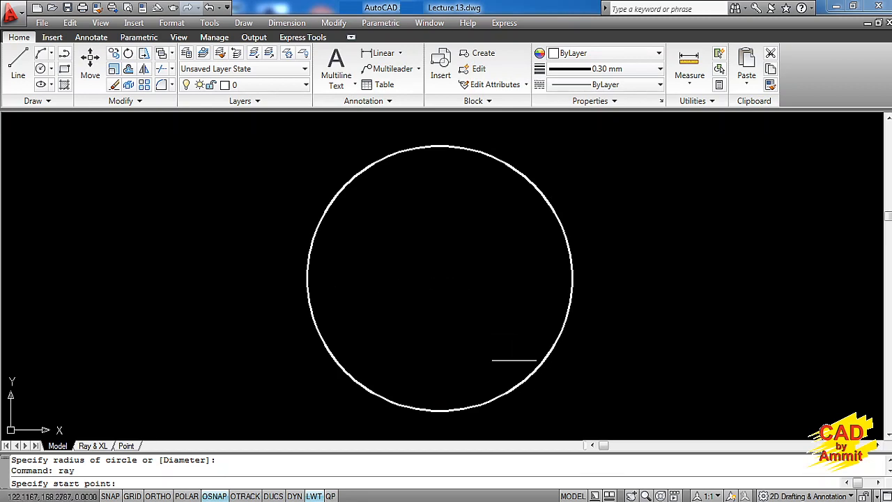
{"action": "right_click", "coordinate": [218, 496]}
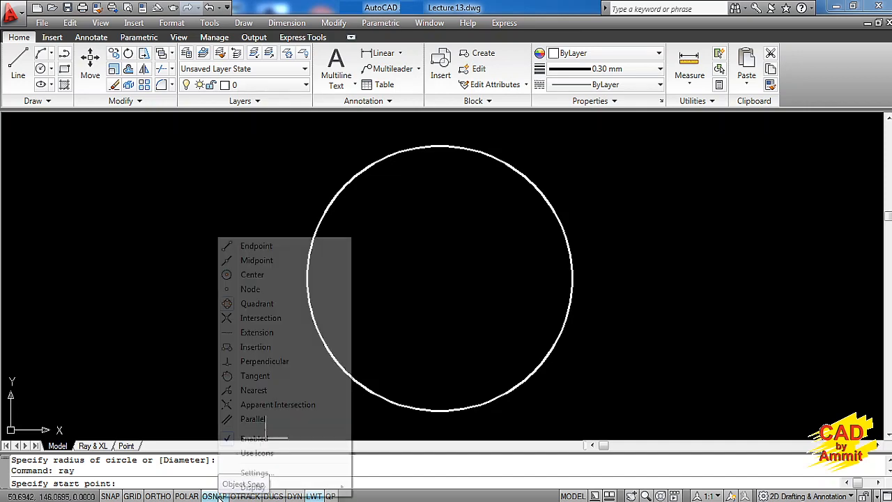
{"action": "key", "text": "Escape"}
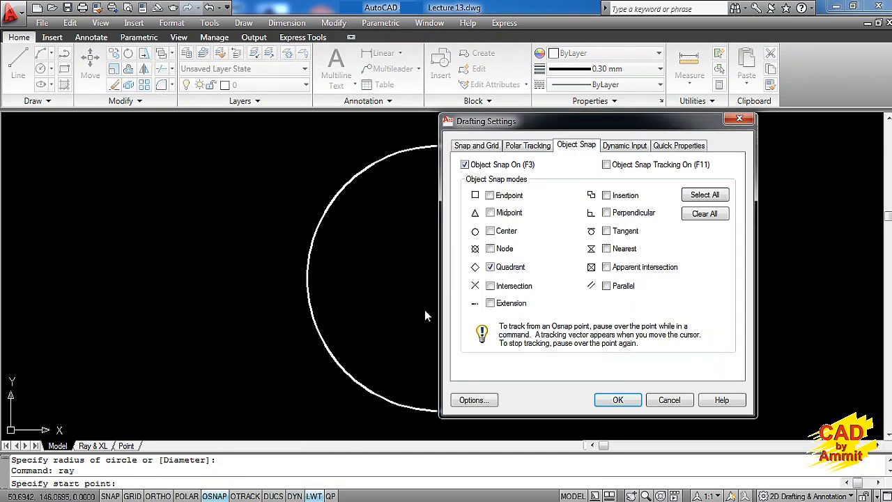
{"action": "left_click", "coordinate": [509, 237]}
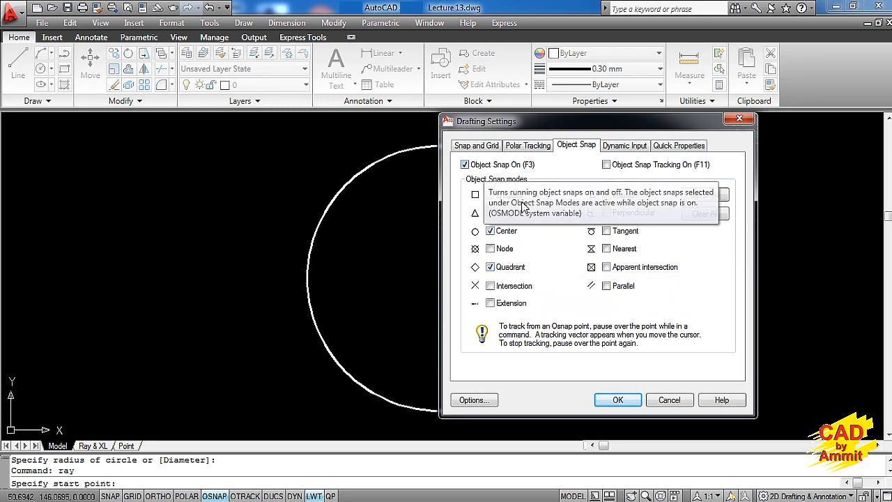
{"action": "left_click", "coordinate": [616, 400]}
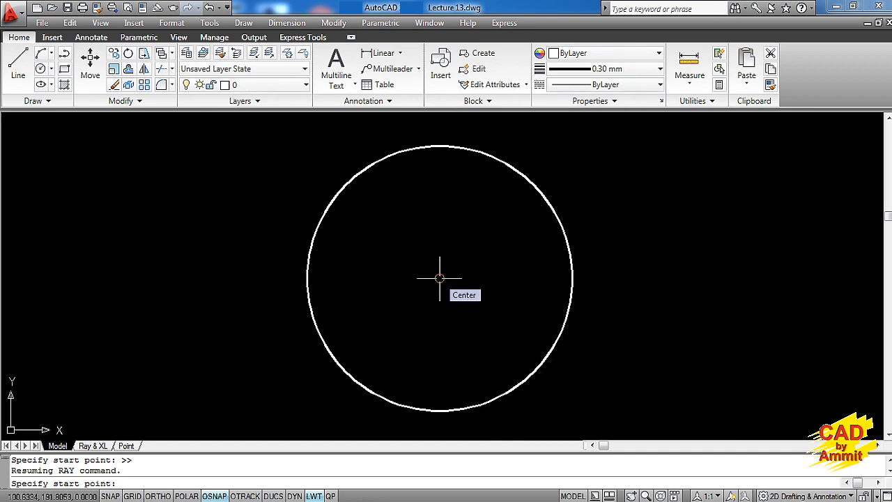
{"action": "left_click", "coordinate": [438, 277]}
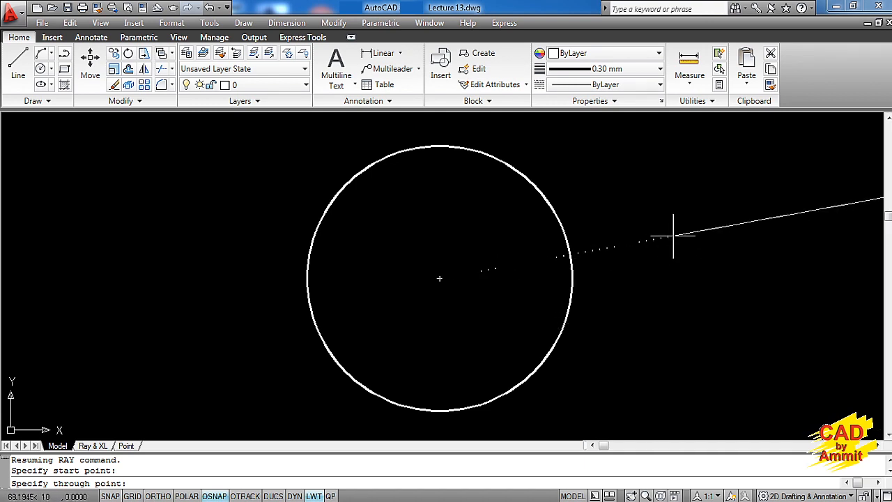
{"action": "type", "text": "@"}
{"action": "type", "text": "20<0"}
{"action": "key", "text": "Return"}
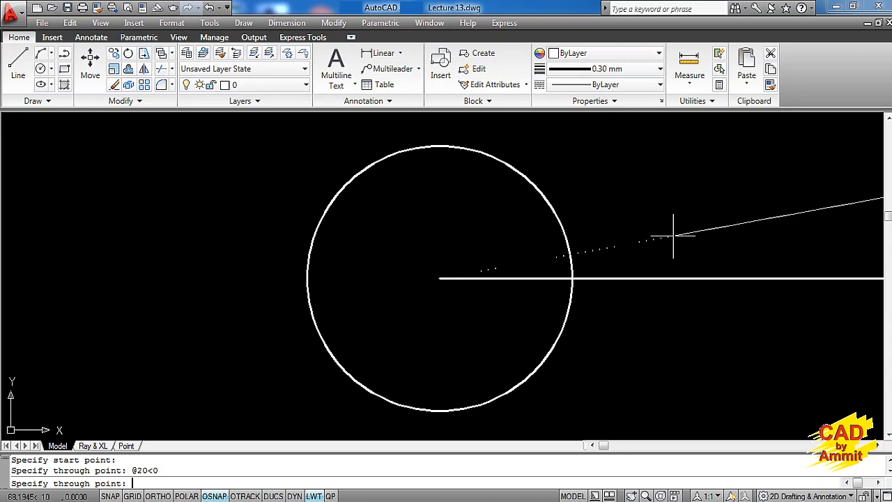
{"action": "type", "text": "@20<30"}
{"action": "key", "text": "Return"}
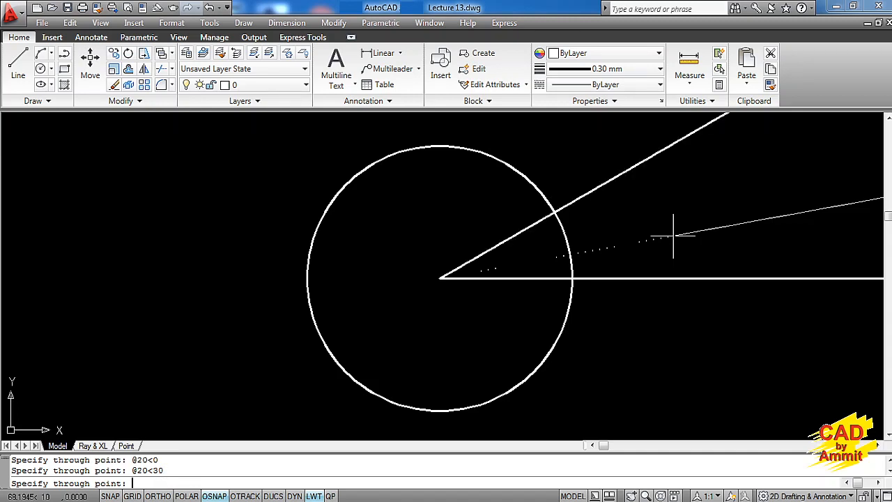
{"action": "type", "text": "@20<60"}
{"action": "key", "text": "Return"}
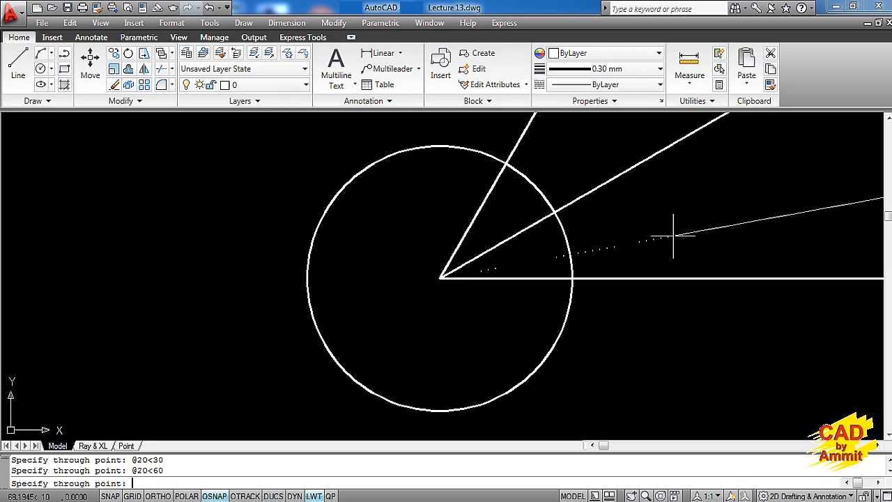
{"action": "type", "text": "@20<90"}
{"action": "key", "text": "Return"}
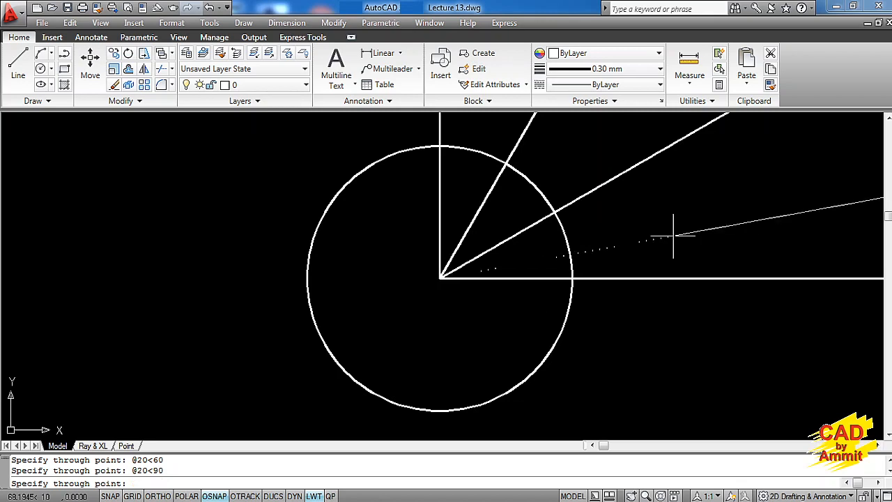
{"action": "type", "text": "@20<120"}
{"action": "key", "text": "Return"}
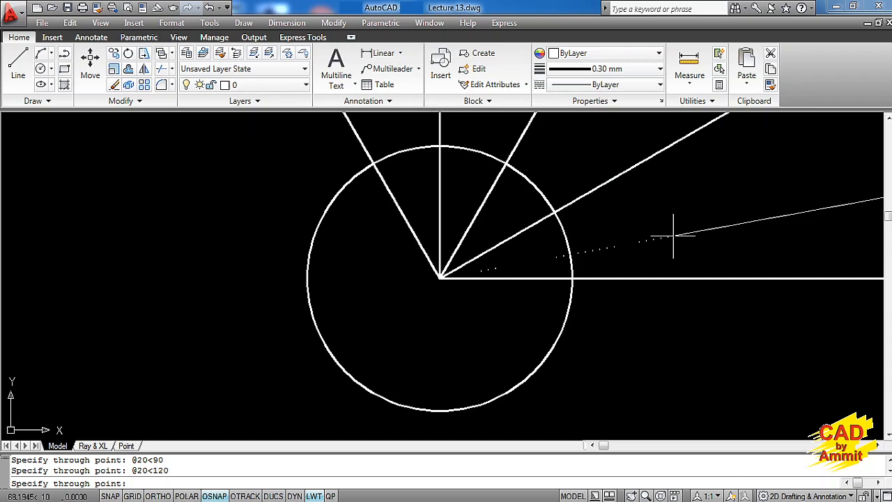
{"action": "type", "text": "@20<150"}
{"action": "key", "text": "Return"}
{"action": "type", "text": "@"}
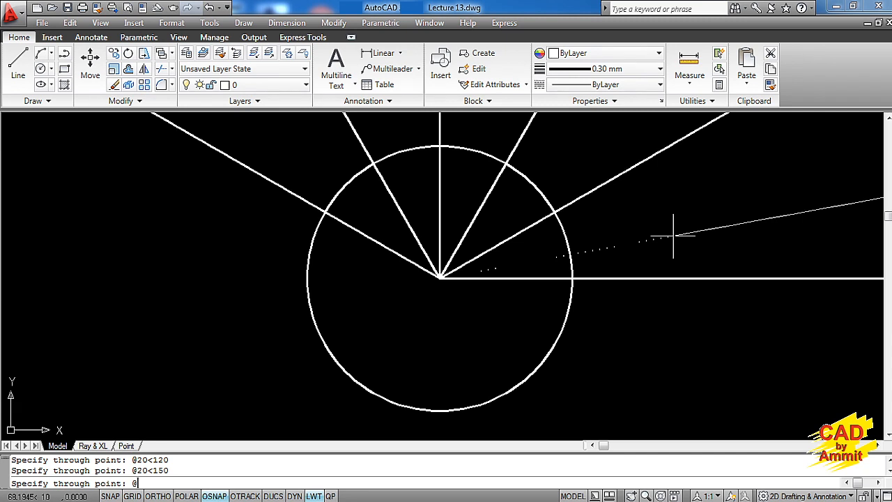
{"action": "type", "text": "20<180"}
{"action": "key", "text": "Return"}
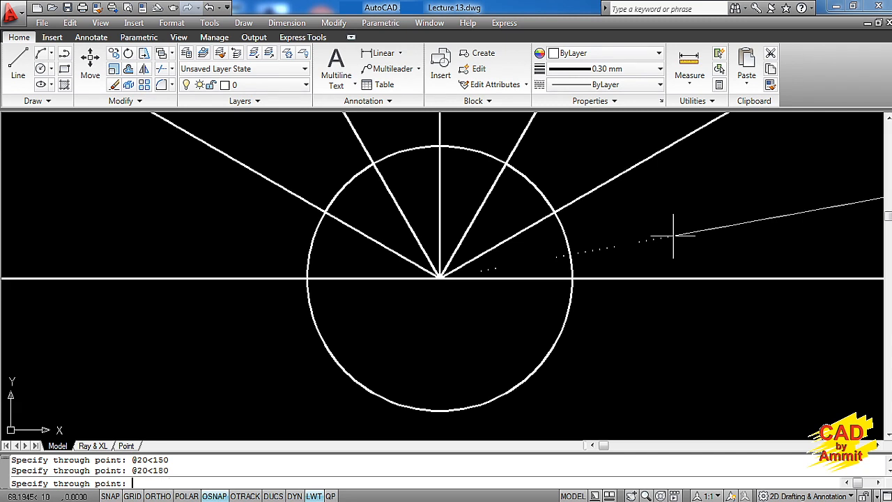
{"action": "key", "text": "Return"}
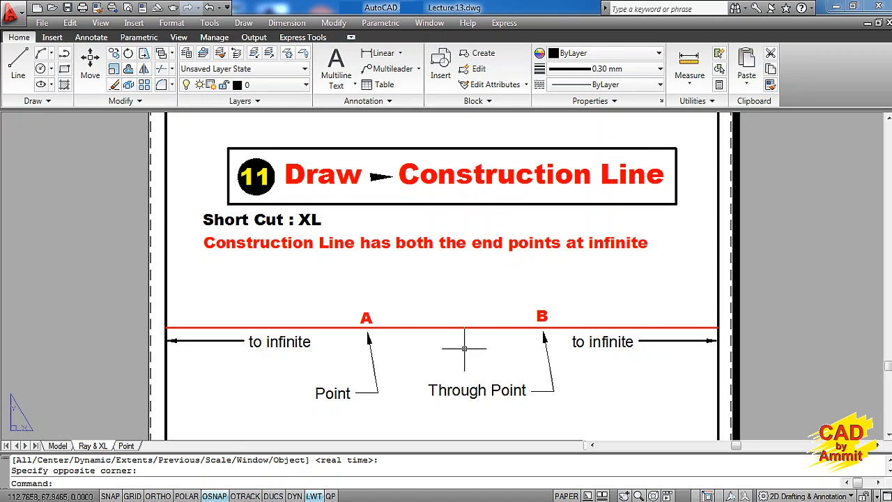
Switch to model space and draw one construction line at about 10° through two picked points
{"action": "type", "text": "P"}
{"action": "key", "text": "BackSpace"}
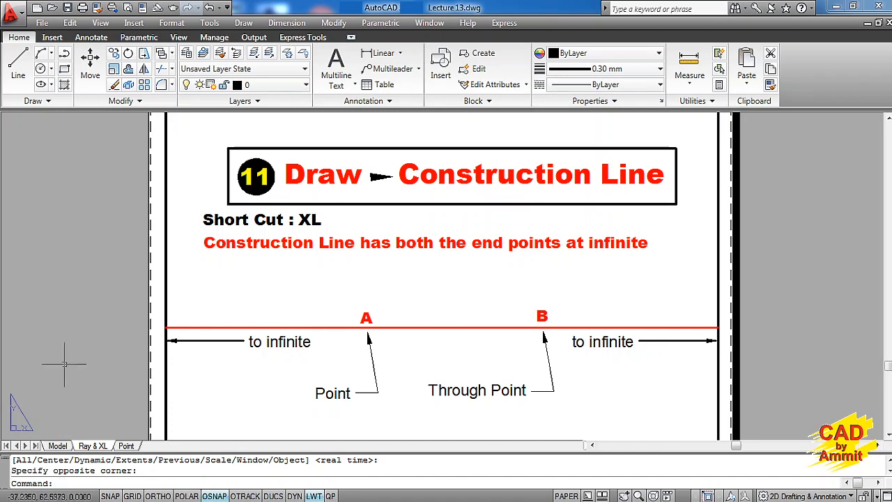
{"action": "left_click", "coordinate": [57, 446]}
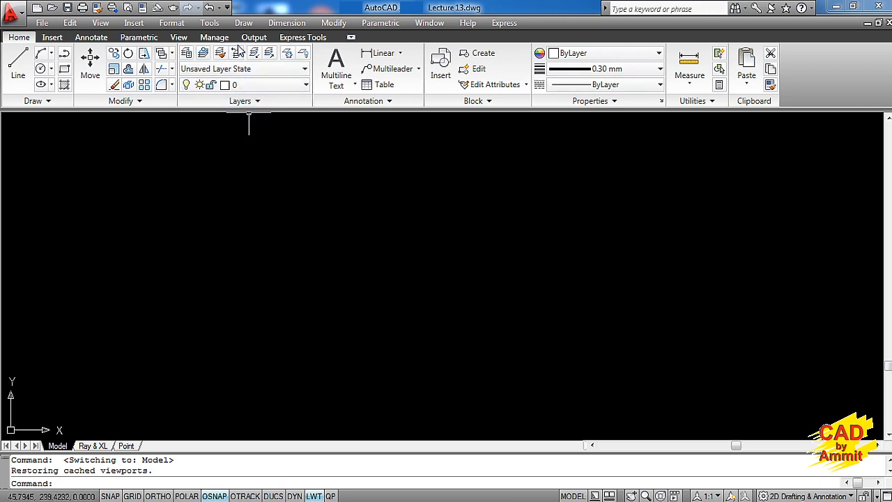
{"action": "left_click", "coordinate": [243, 23]}
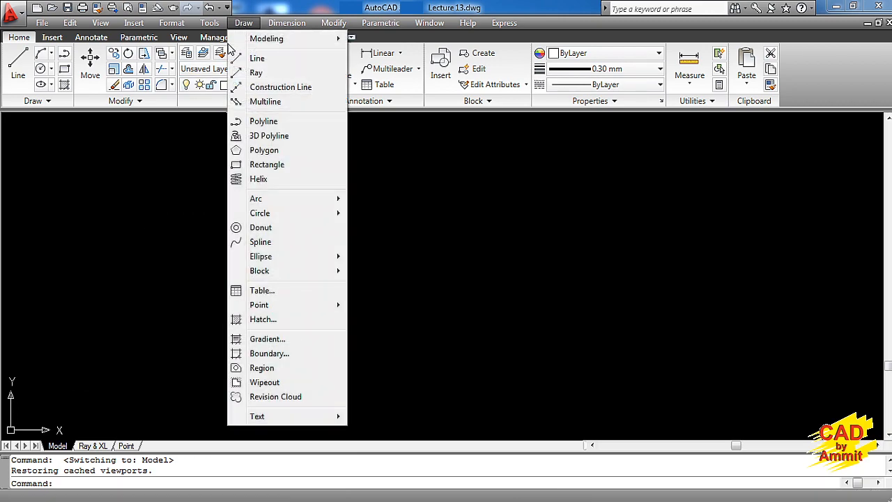
{"action": "left_click", "coordinate": [269, 89]}
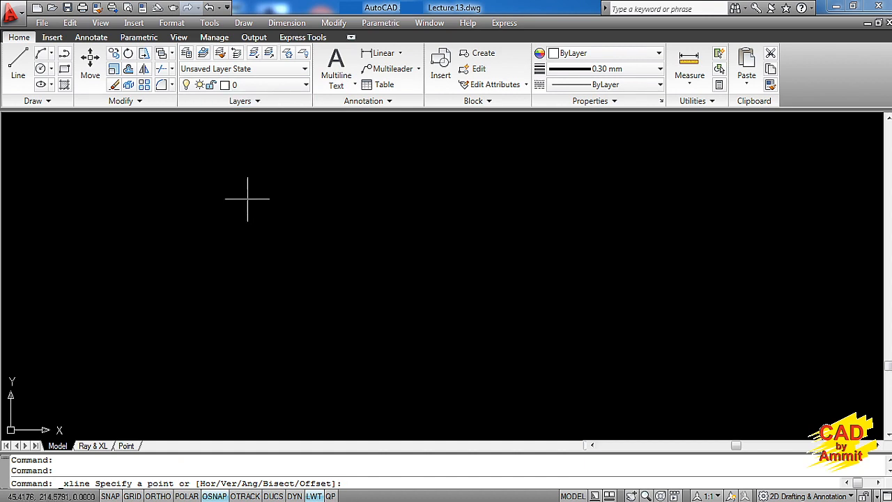
{"action": "left_click", "coordinate": [288, 214]}
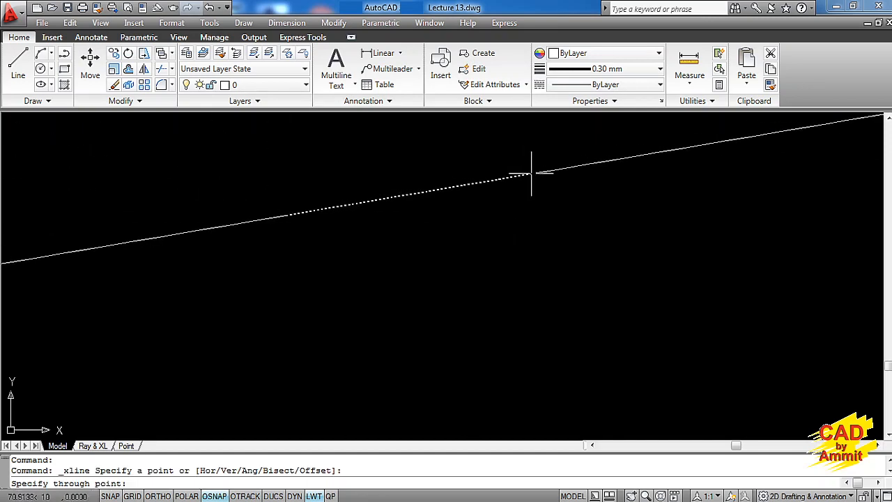
{"action": "left_click", "coordinate": [530, 172]}
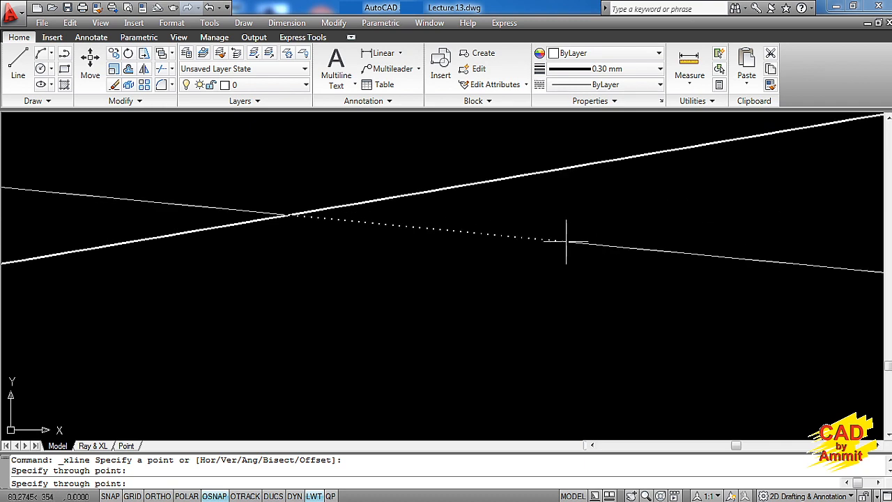
{"action": "key", "text": "Return"}
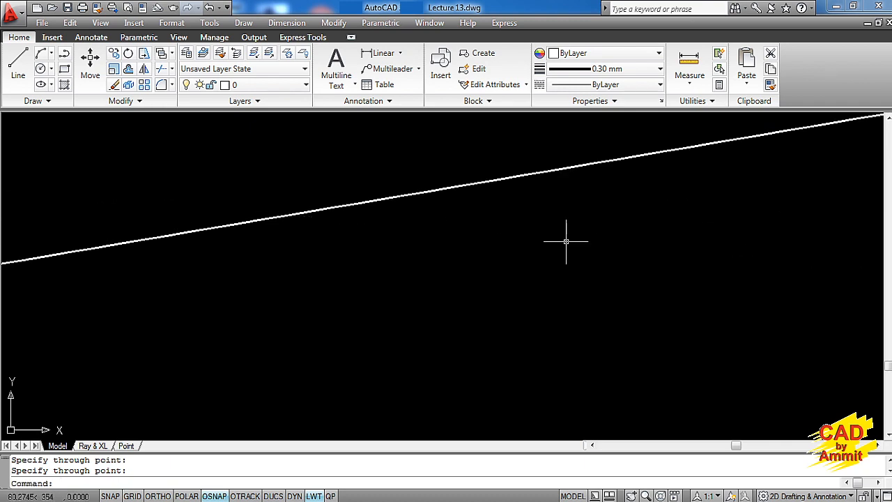
Draw one horizontal construction line at about Y = 234, above most of the existing sloping line
{"action": "key", "text": "Return"}
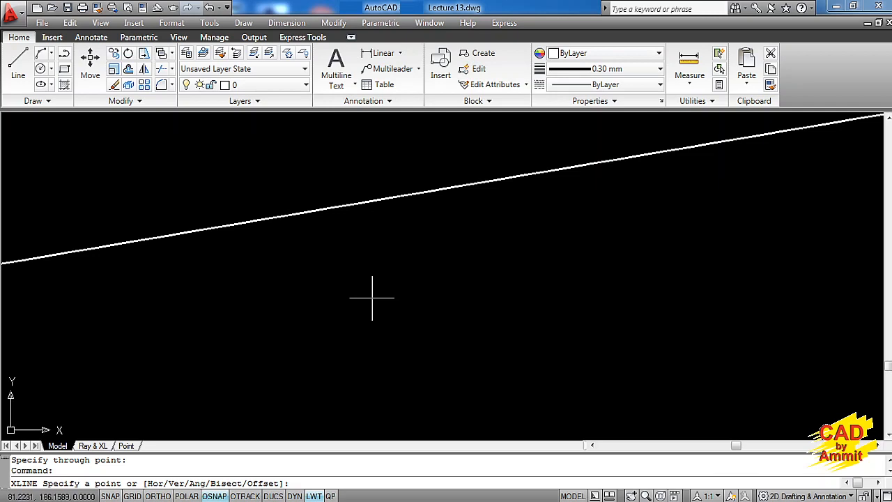
{"action": "type", "text": "h"}
{"action": "key", "text": "Return"}
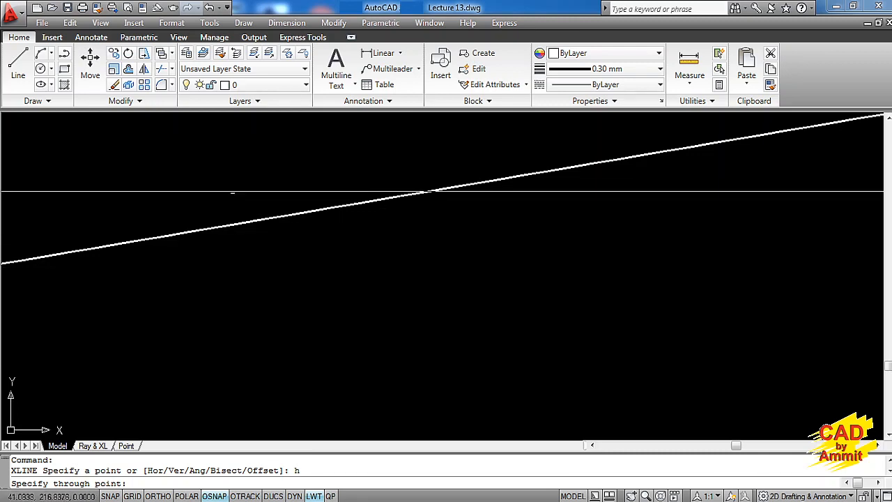
{"action": "left_click", "coordinate": [184, 128]}
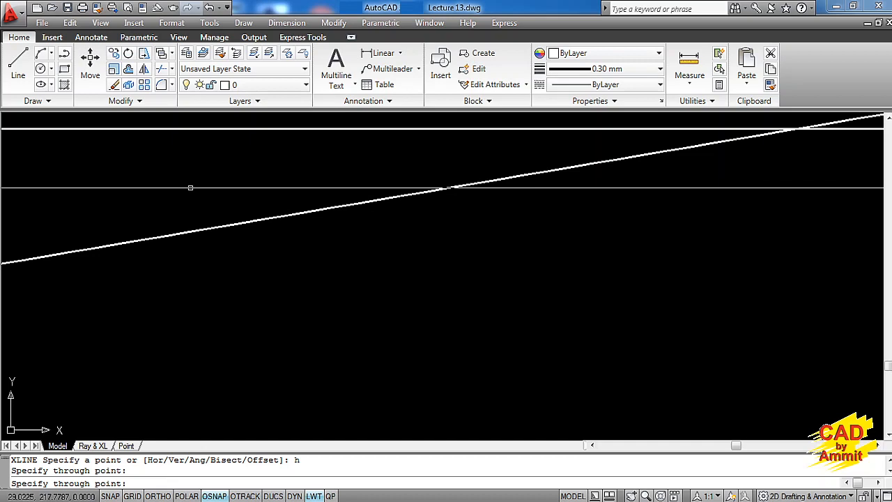
{"action": "key", "text": "Return"}
Draw one vertical construction line at about X = -17, crossing the horizontal and sloping construction lines
{"action": "key", "text": "Return"}
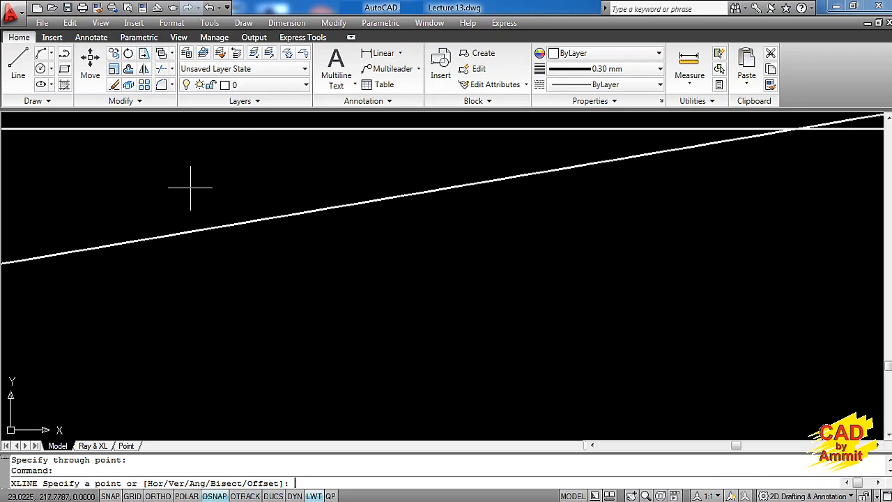
{"action": "type", "text": "v"}
{"action": "key", "text": "Return"}
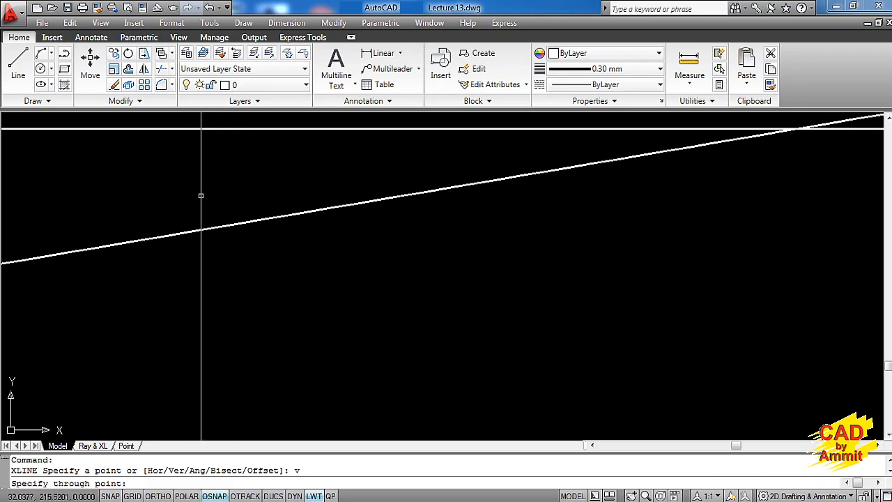
{"action": "left_click", "coordinate": [27, 204]}
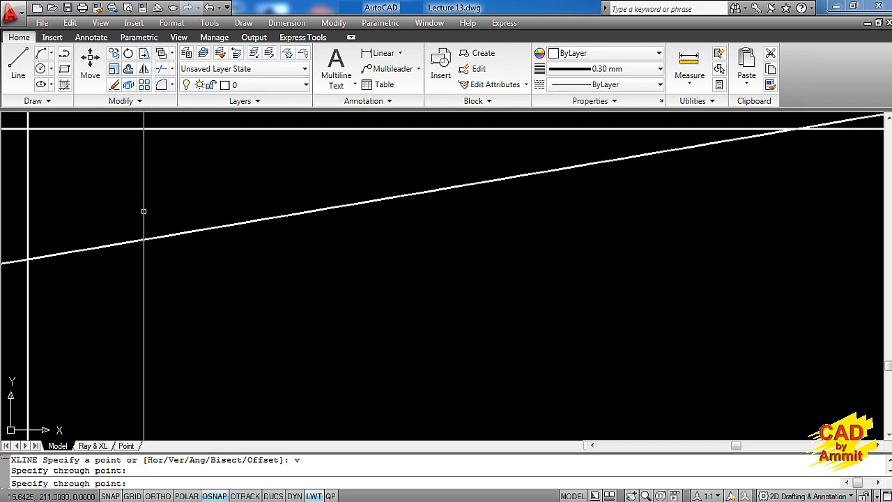
{"action": "key", "text": "Return"}
Draw one construction line at an angle of 20 degrees through a picked point between the horizontal and sloping lines, and leave the command
{"action": "key", "text": "Return"}
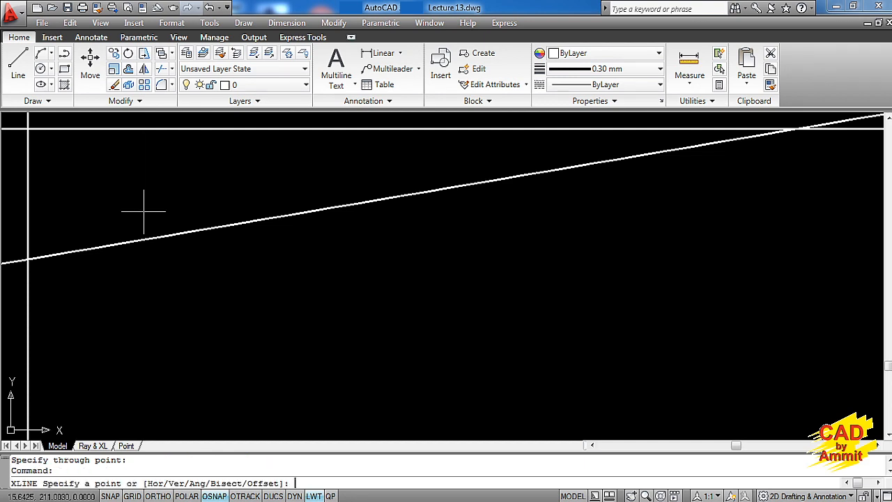
{"action": "type", "text": "a"}
{"action": "key", "text": "Return"}
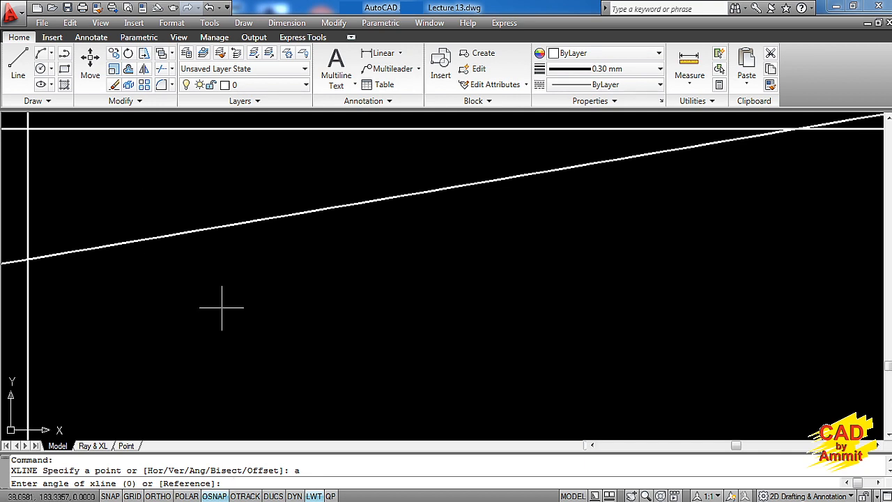
{"action": "type", "text": "20"}
{"action": "key", "text": "Return"}
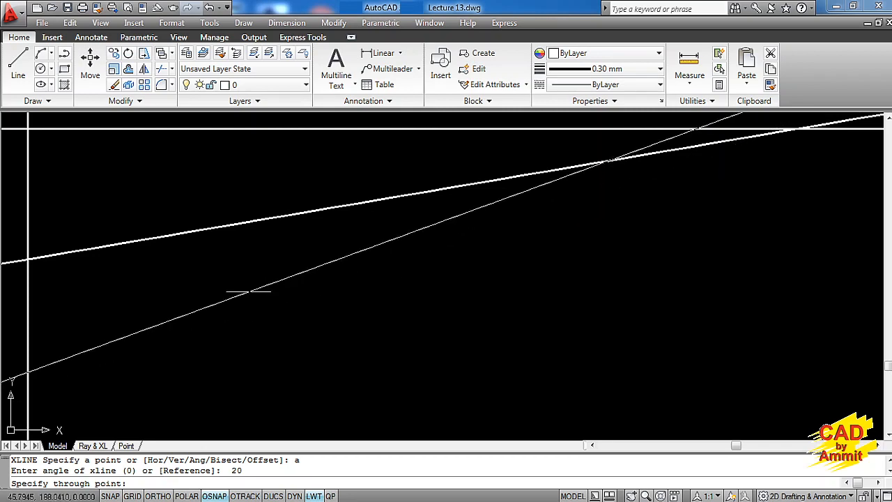
{"action": "left_click", "coordinate": [143, 202]}
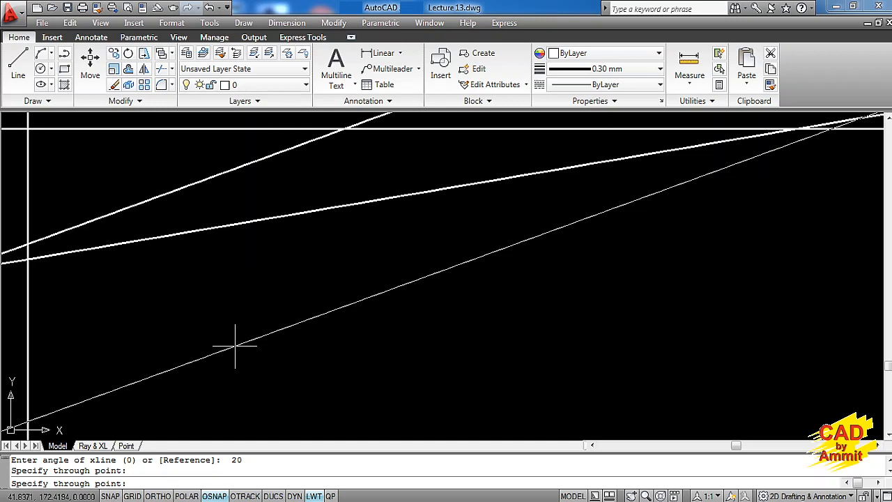
{"action": "key", "text": "Return"}
{"action": "key", "text": "Return"}
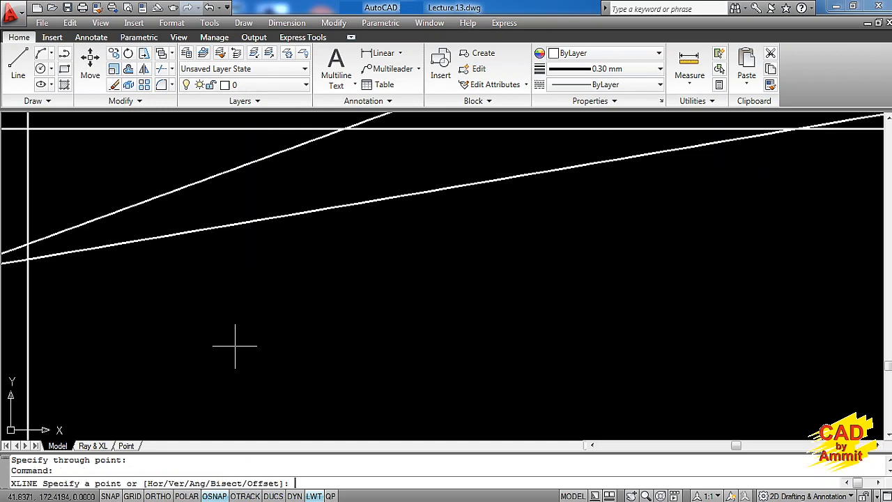
{"action": "key", "text": "Escape"}
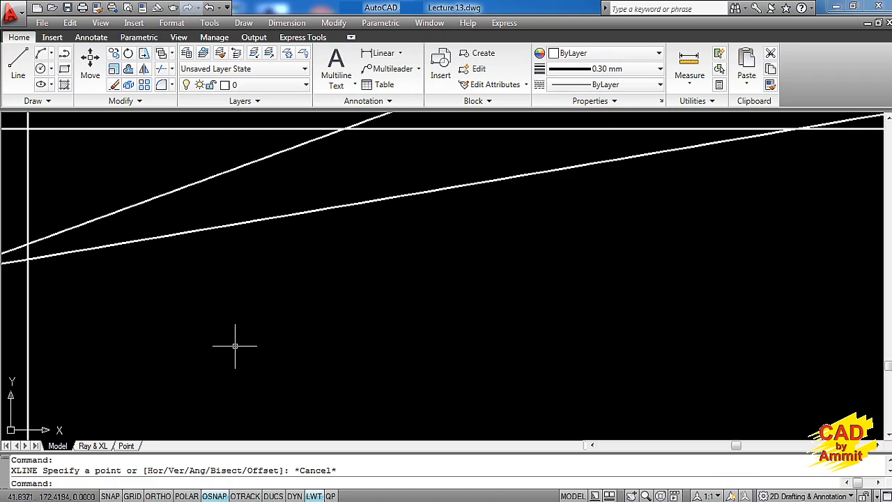
Draw two connected line segments below the sloping construction line, forming a sideways V with its vertex on the left
{"action": "type", "text": "l"}
{"action": "key", "text": "Return"}
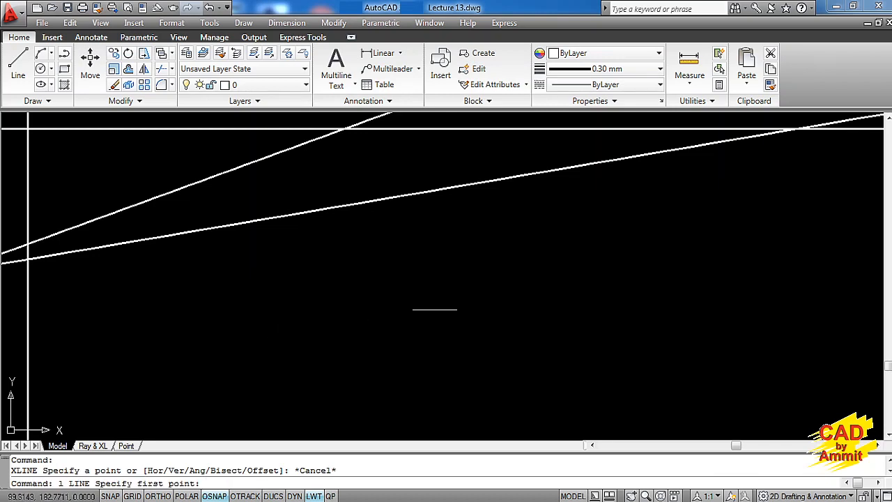
{"action": "left_click", "coordinate": [589, 209]}
{"action": "left_click", "coordinate": [294, 332]}
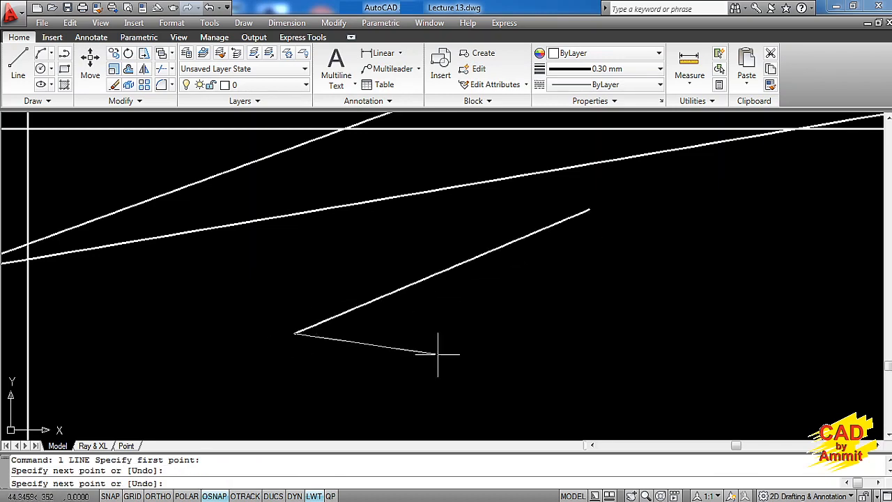
{"action": "left_click", "coordinate": [605, 394]}
{"action": "right_click", "coordinate": [605, 394]}
{"action": "left_click", "coordinate": [641, 237]}
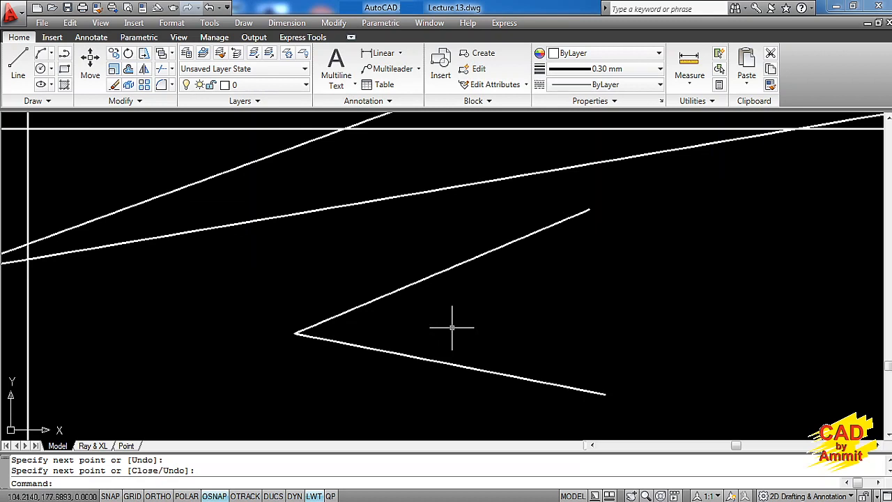
Begin the Construction Line command with the Bisect option and enable the Endpoint object snap in the drafting settings
{"action": "type", "text": "xl"}
{"action": "key", "text": "Return"}
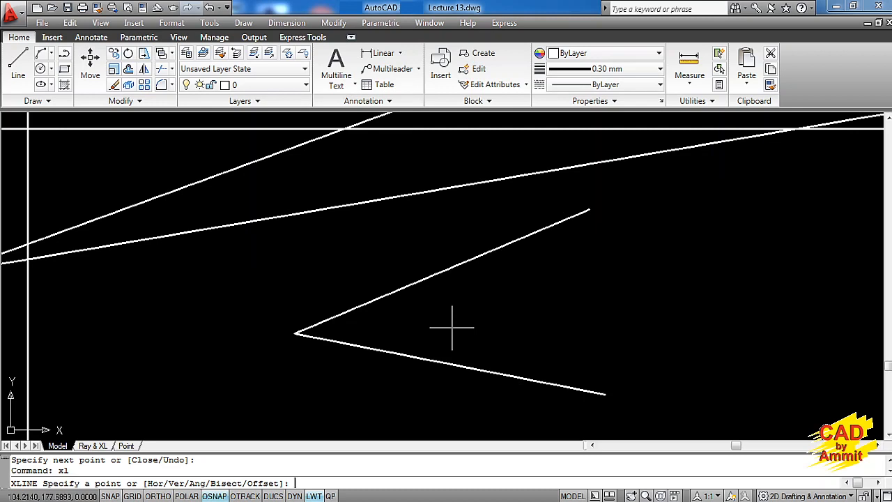
{"action": "type", "text": "b"}
{"action": "key", "text": "Return"}
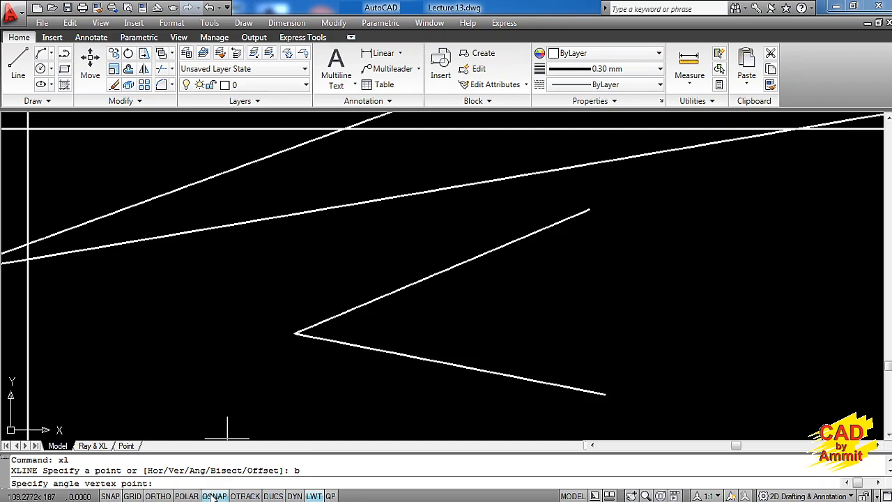
{"action": "right_click", "coordinate": [211, 425], "text": "shift"}
{"action": "left_click", "coordinate": [245, 471]}
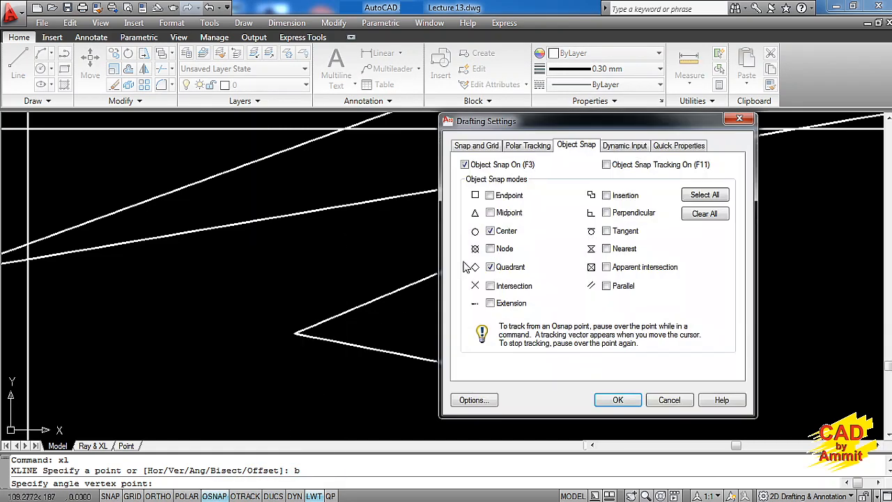
{"action": "left_click", "coordinate": [618, 399]}
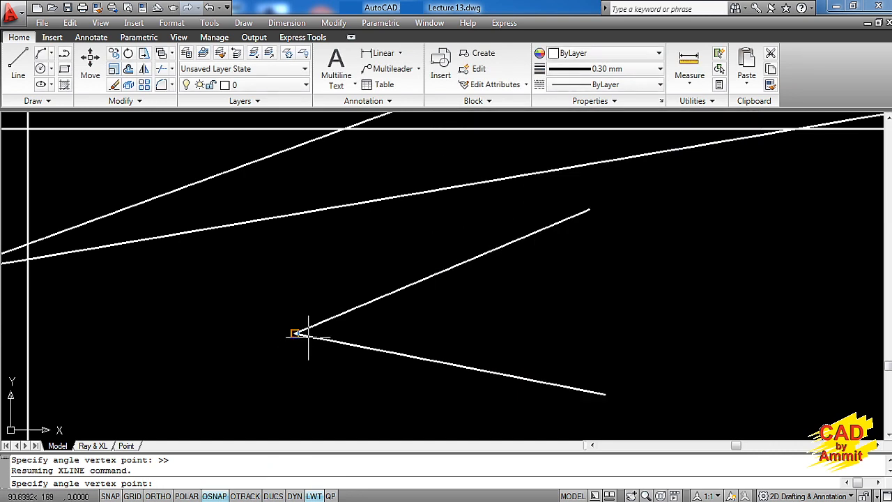
Bisect the sideways V with a construction line, using its vertex and the free ends of the upper and lower segments
{"action": "left_click", "coordinate": [296, 333]}
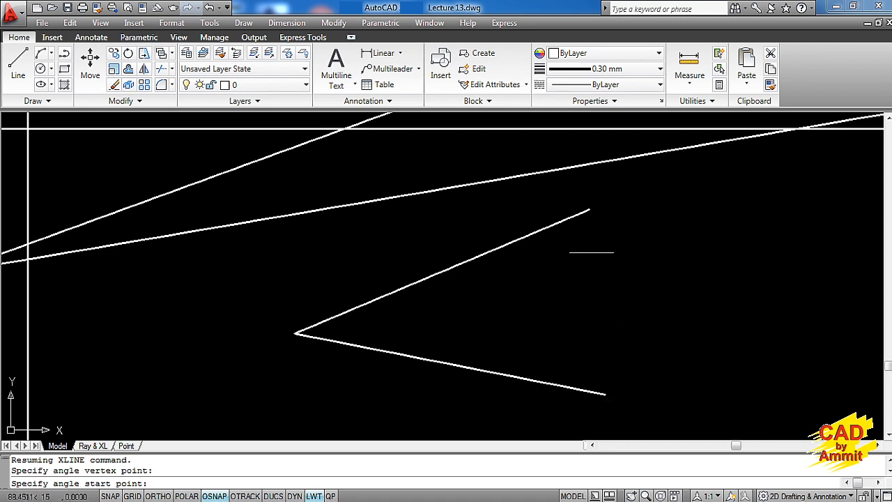
{"action": "left_click", "coordinate": [589, 210]}
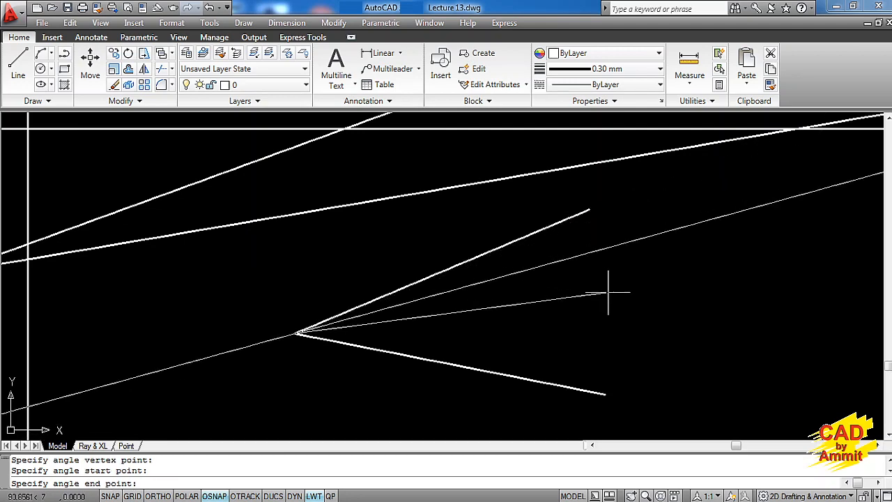
{"action": "left_click", "coordinate": [604, 394]}
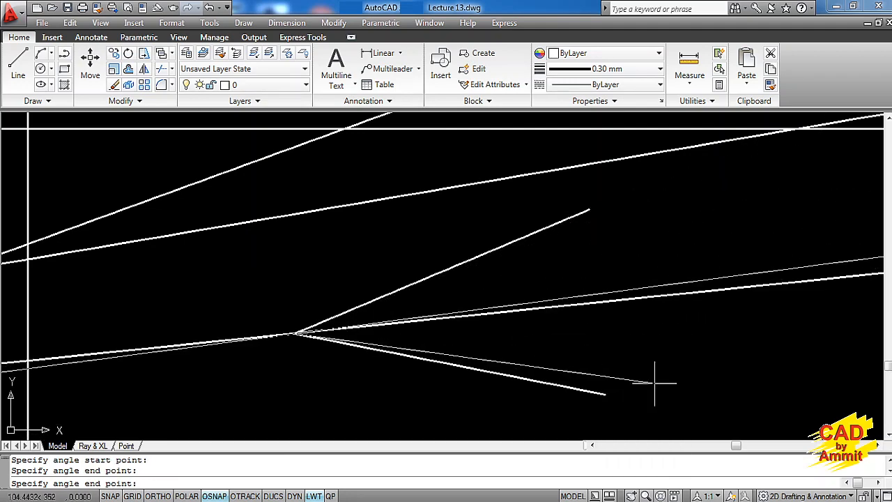
{"action": "key", "text": "Return"}
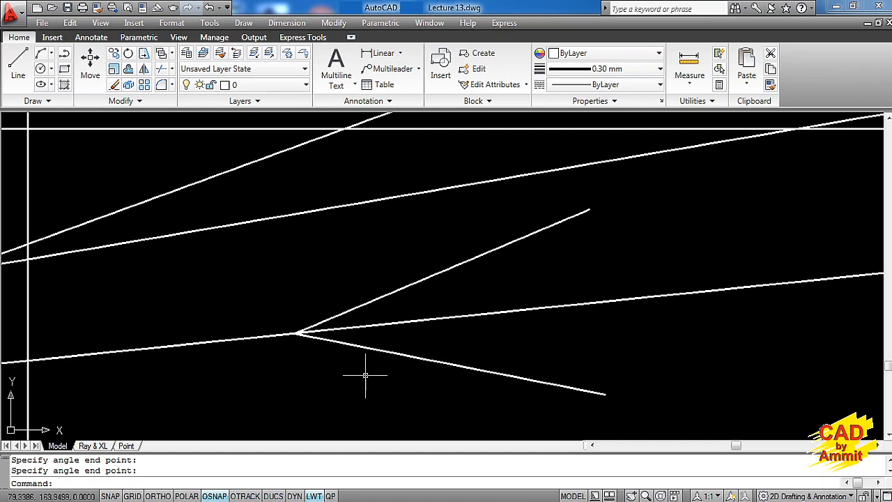
Erase the V's two segments, its bisector and both sloping construction lines with a crossing selection, leaving the horizontal and vertical ones
{"action": "type", "text": "e"}
{"action": "key", "text": "Return"}
{"action": "left_click", "coordinate": [393, 386]}
{"action": "left_click", "coordinate": [124, 161]}
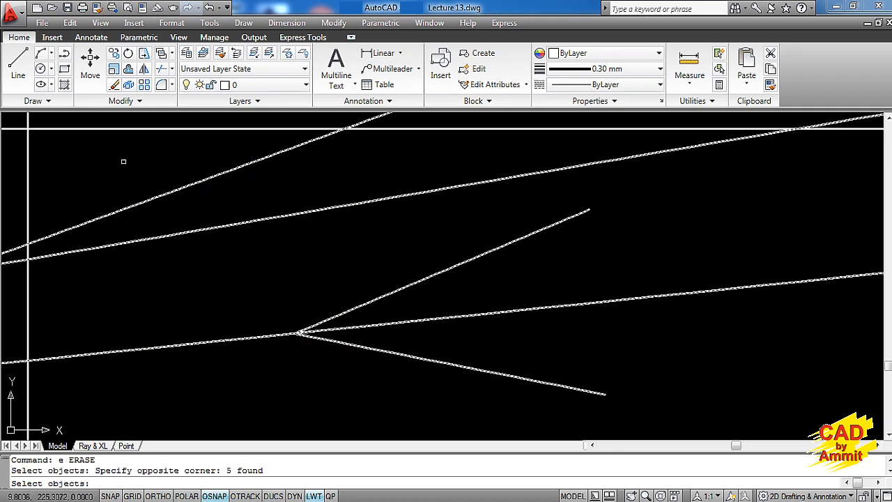
{"action": "key", "text": "Return"}
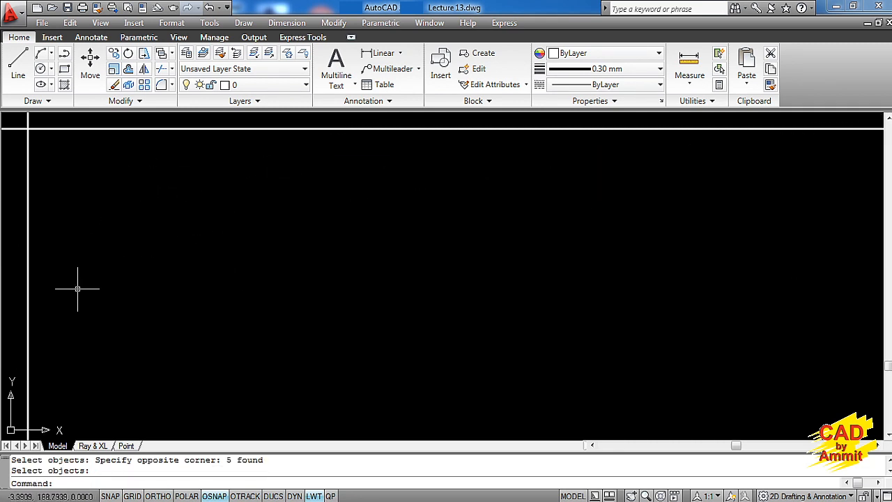
Use the Construction Line Offset option at a distance of 50 to offset the horizontal line downward twice in succession
{"action": "type", "text": "xl"}
{"action": "key", "text": "Return"}
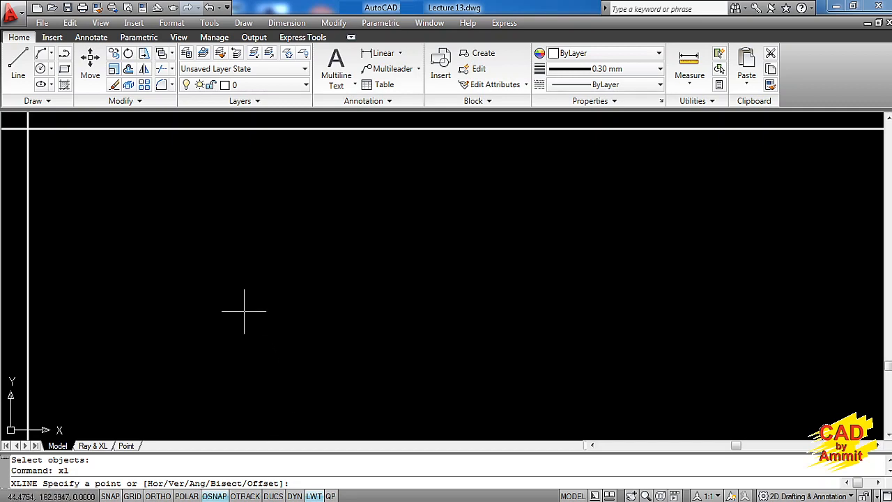
{"action": "type", "text": "o"}
{"action": "key", "text": "Return"}
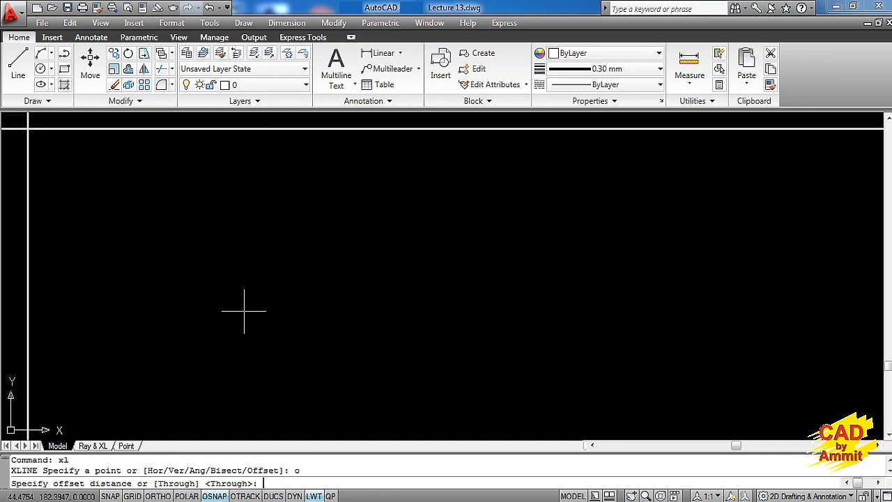
{"action": "type", "text": "50"}
{"action": "key", "text": "Return"}
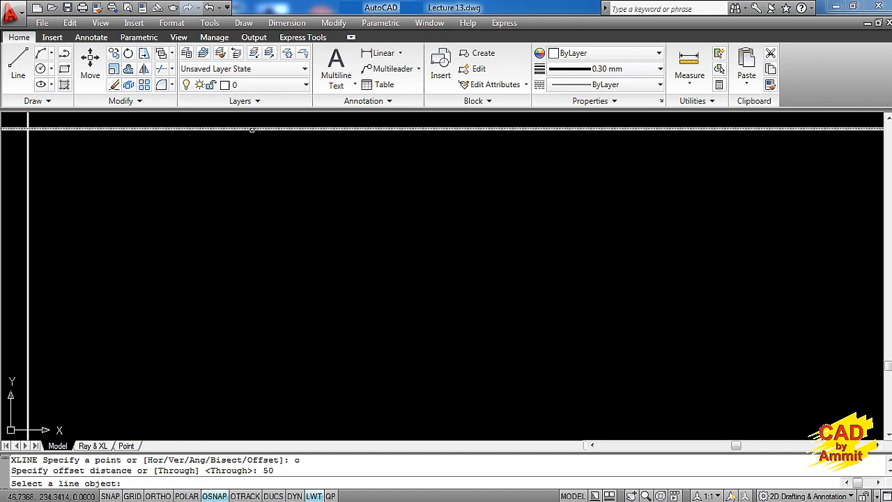
{"action": "left_click", "coordinate": [251, 129]}
{"action": "left_click", "coordinate": [249, 167]}
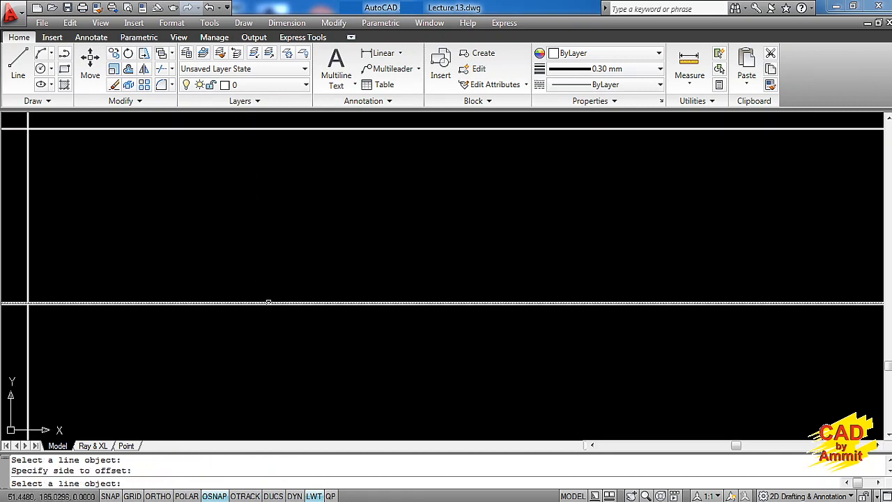
{"action": "left_click", "coordinate": [275, 304]}
{"action": "left_click", "coordinate": [277, 345]}
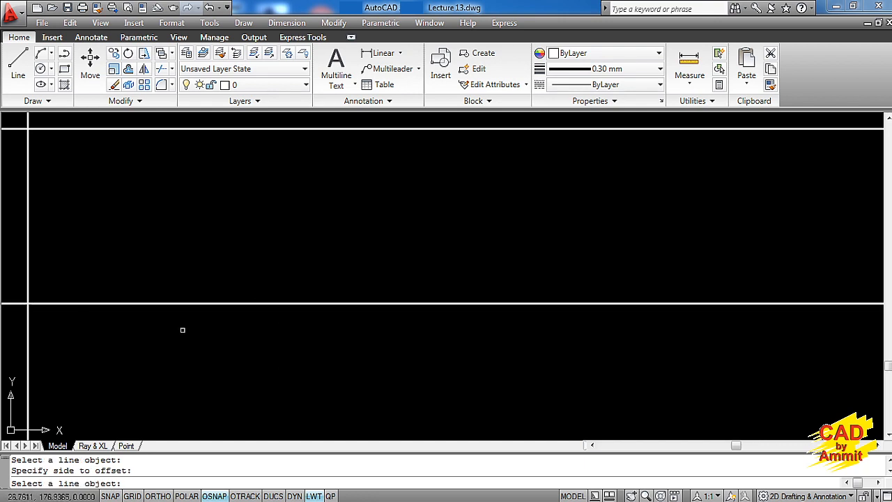
Offset the vertical construction line to the right four times in succession at the same distance, each from the newest line
{"action": "left_click", "coordinate": [27, 335]}
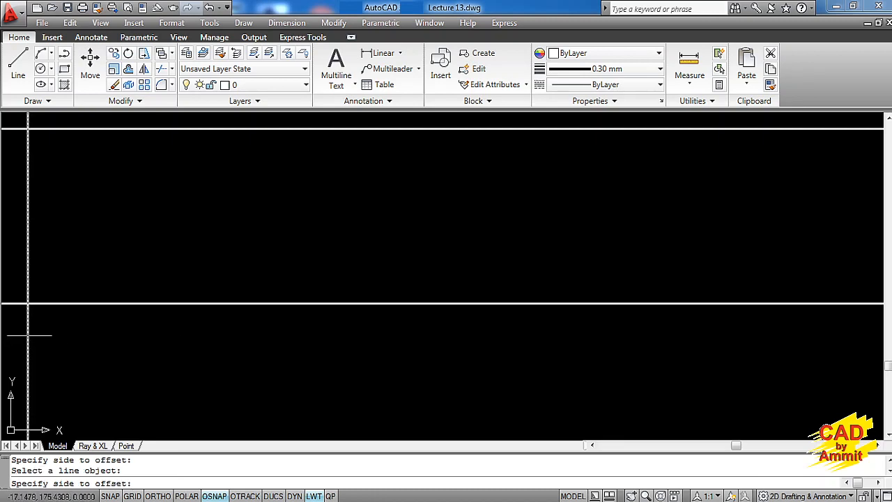
{"action": "left_click", "coordinate": [109, 338]}
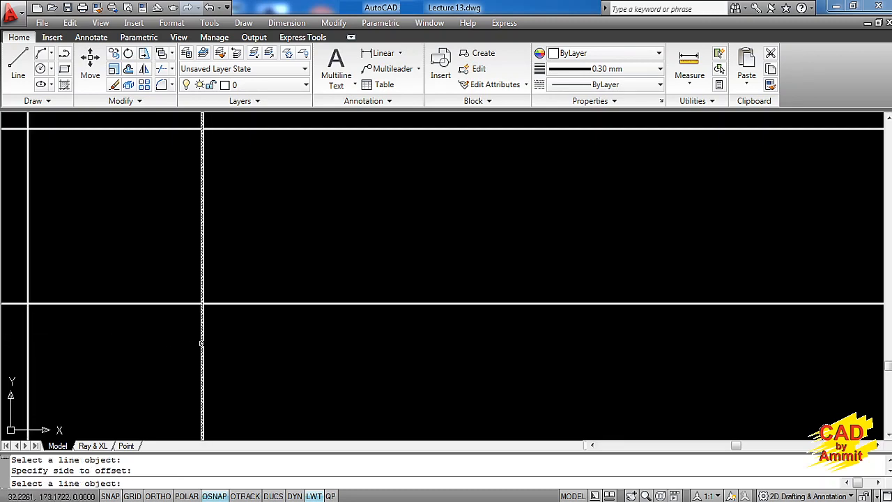
{"action": "left_click", "coordinate": [201, 343]}
{"action": "left_click", "coordinate": [317, 348]}
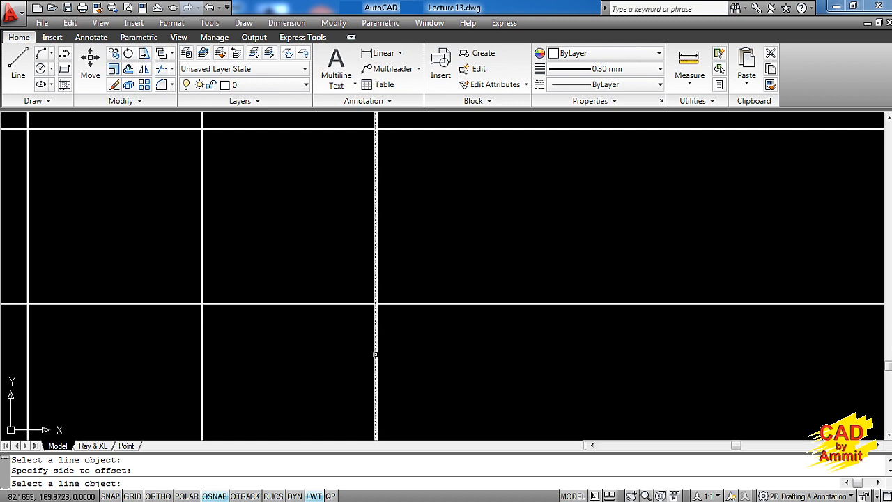
{"action": "left_click", "coordinate": [375, 354]}
{"action": "left_click", "coordinate": [482, 358]}
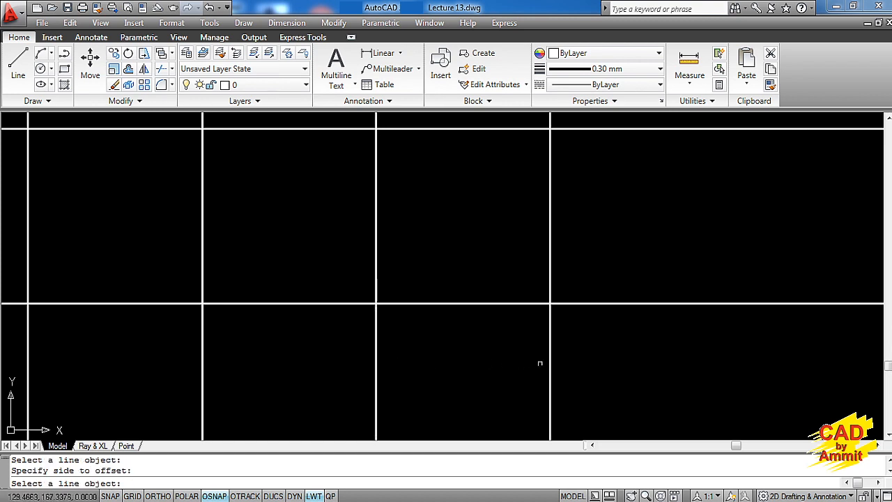
{"action": "left_click", "coordinate": [549, 361]}
{"action": "left_click", "coordinate": [688, 367]}
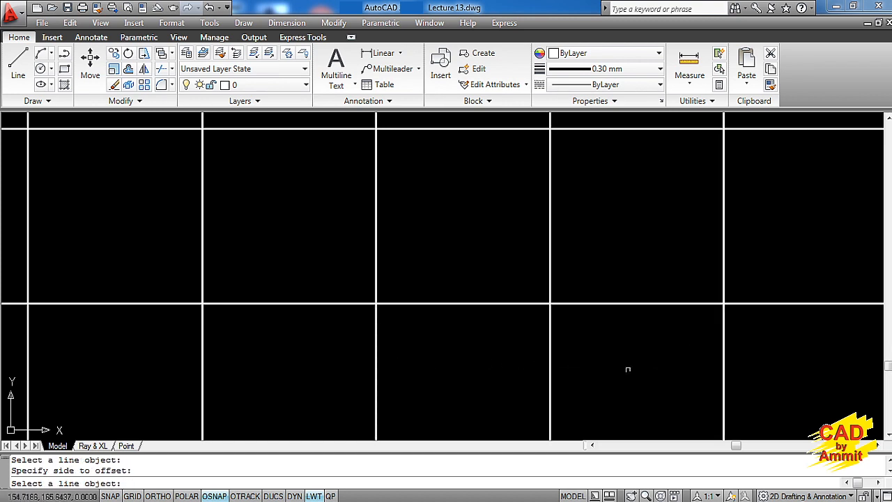
Finish the construction line offsets and place a single point in the upper-right area of the empty drawing
{"action": "key", "text": "Return"}
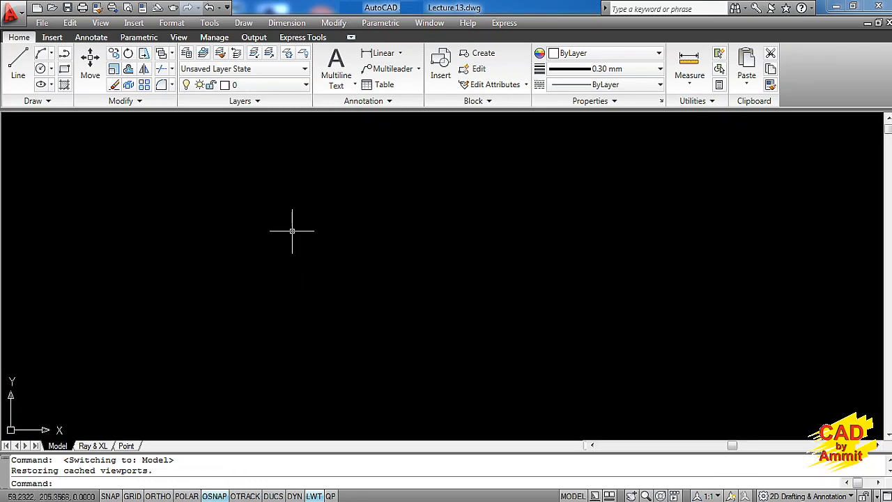
{"action": "left_click", "coordinate": [244, 23]}
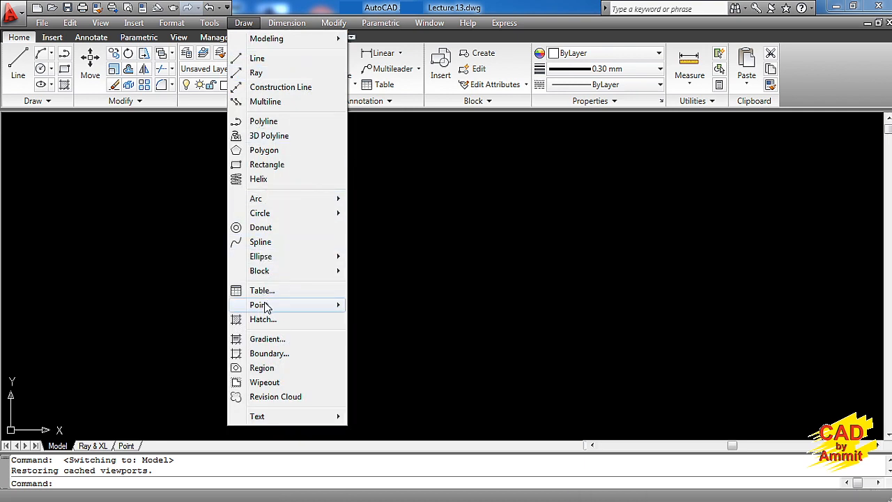
{"action": "mouse_move", "coordinate": [265, 307]}
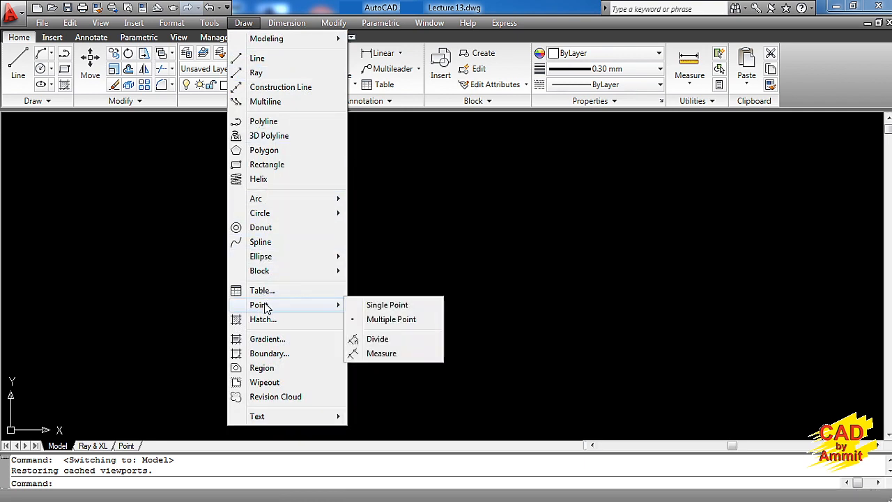
{"action": "left_click", "coordinate": [396, 305]}
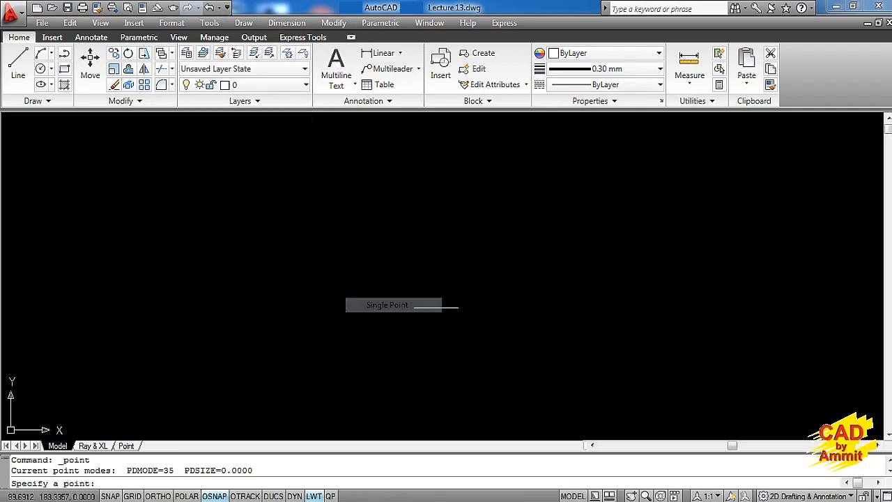
{"action": "left_click", "coordinate": [760, 197]}
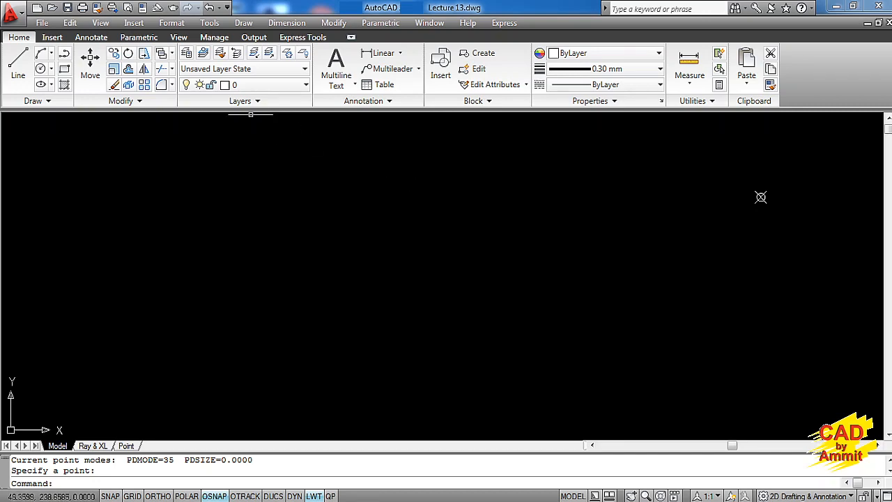
Place five more points with Multiple Point, forming a sagging chain from the existing point across to the drawing's upper-left area
{"action": "left_click", "coordinate": [243, 23]}
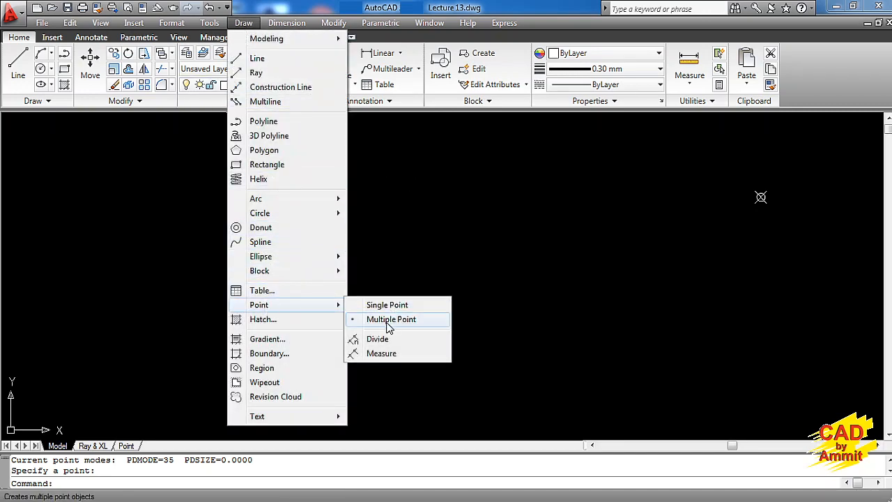
{"action": "left_click", "coordinate": [388, 325]}
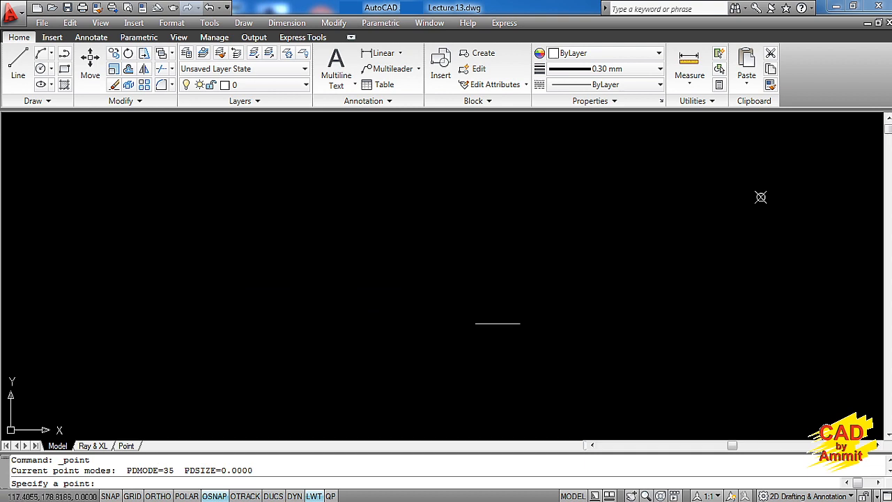
{"action": "left_click", "coordinate": [673, 306]}
{"action": "left_click", "coordinate": [521, 338]}
{"action": "left_click", "coordinate": [369, 298]}
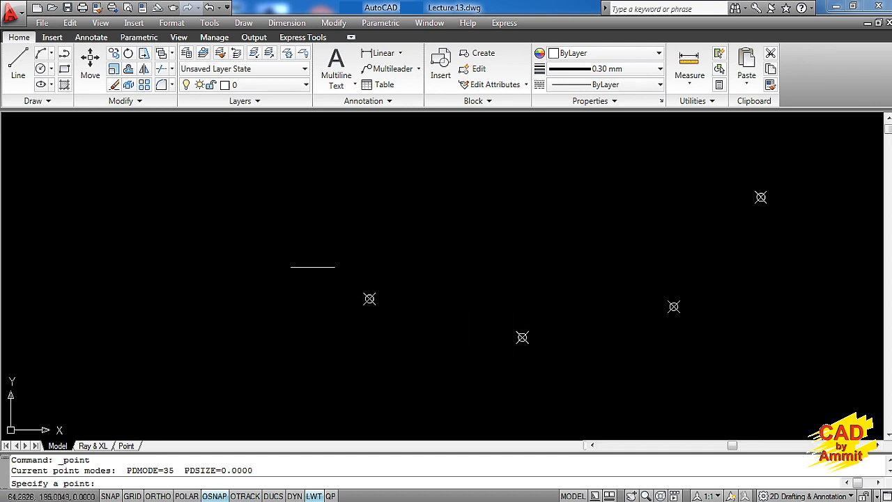
{"action": "left_click", "coordinate": [230, 242]}
{"action": "left_click", "coordinate": [93, 175]}
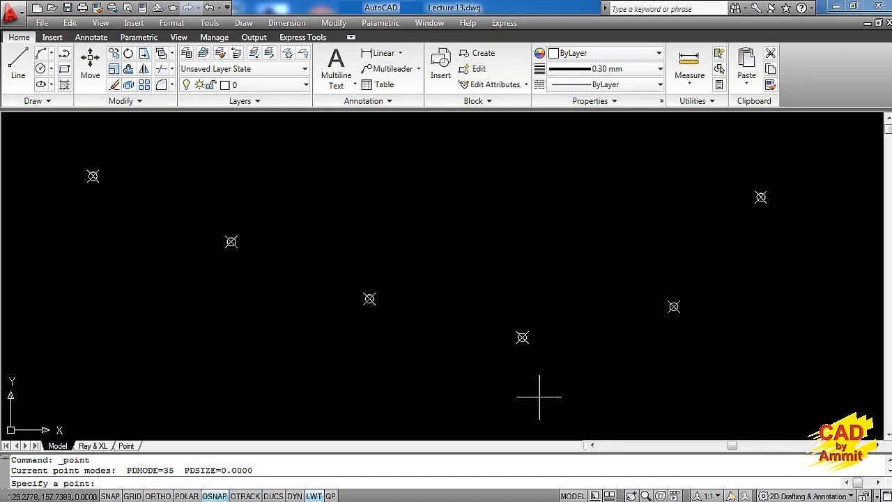
{"action": "key", "text": "Return"}
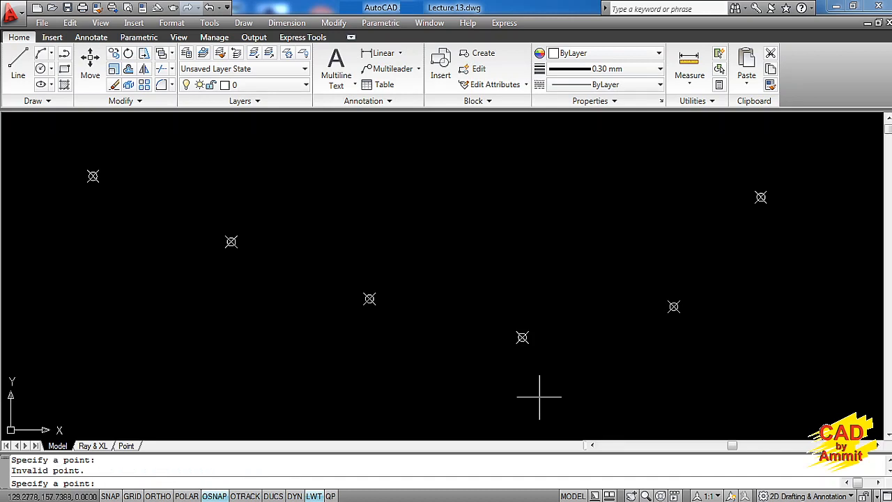
{"action": "key", "text": "Escape"}
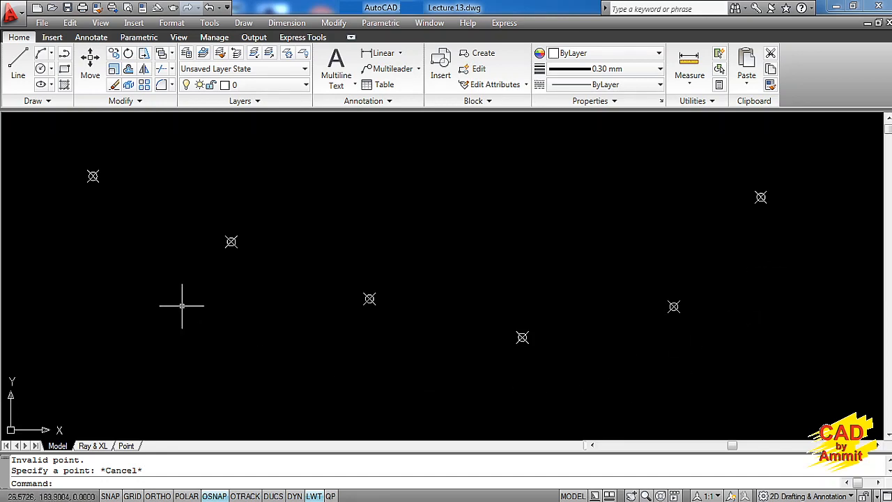
Start a polyline and enable the Node object snap alongside Endpoint, Center and Quadrant
{"action": "type", "text": "pl"}
{"action": "key", "text": "Return"}
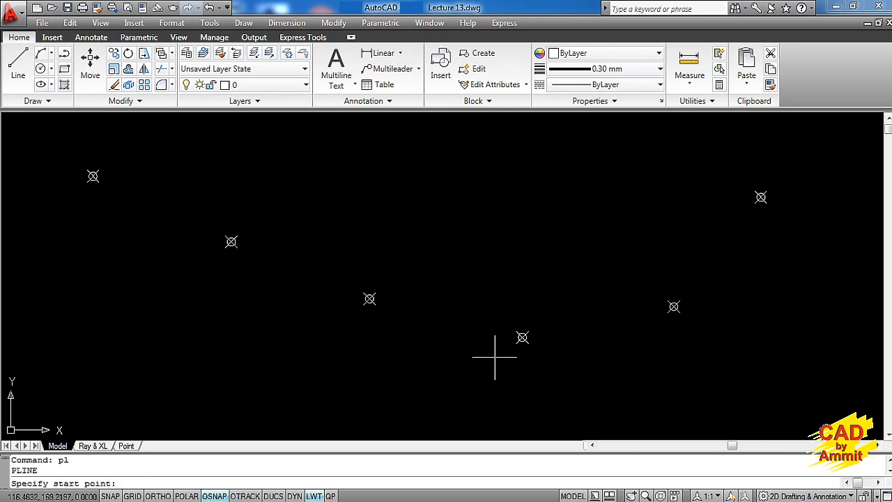
{"action": "right_click", "coordinate": [213, 496]}
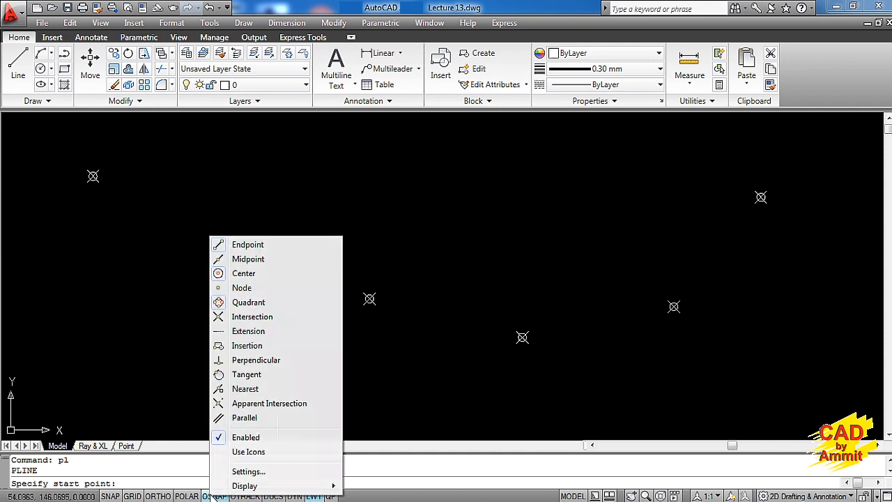
{"action": "left_click", "coordinate": [242, 475]}
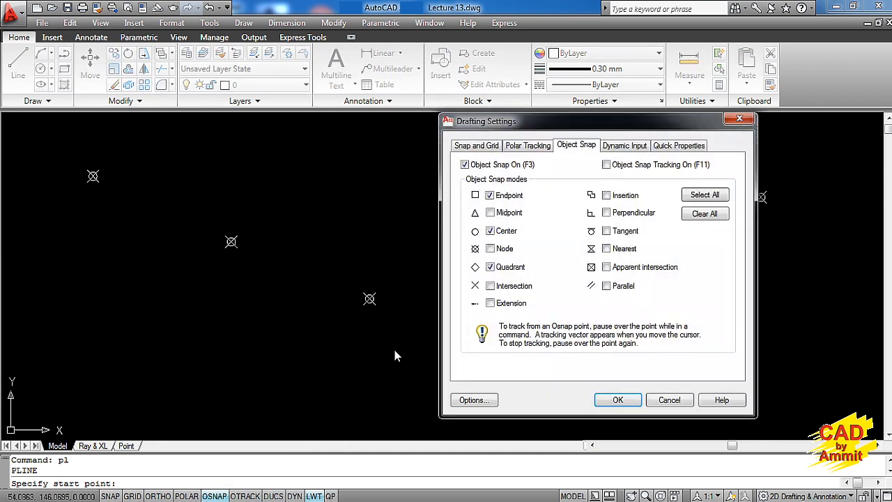
{"action": "left_click", "coordinate": [491, 249]}
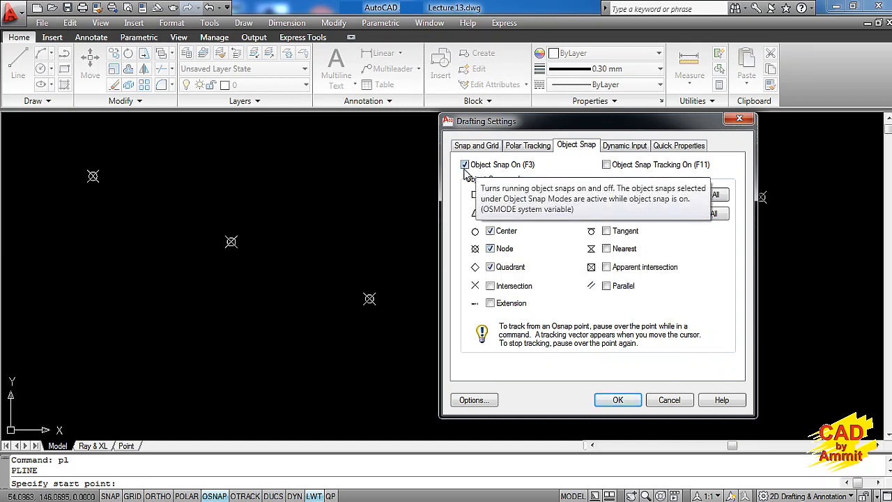
{"action": "left_click", "coordinate": [617, 400]}
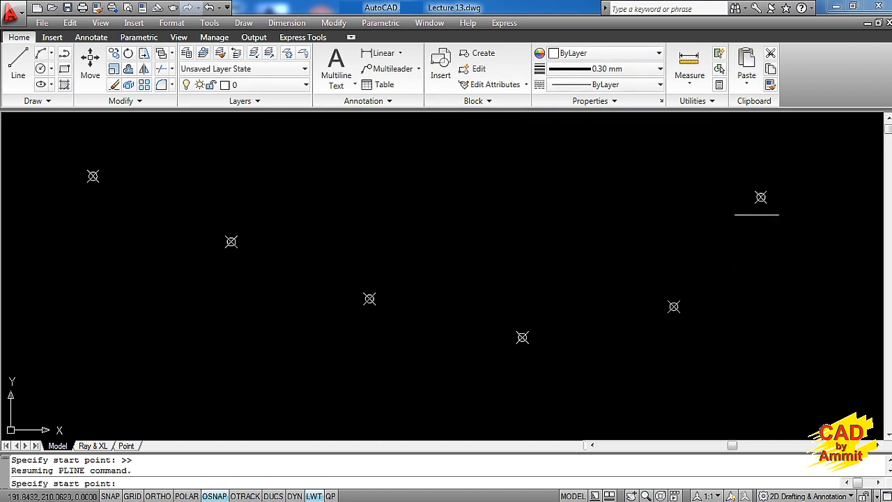
Draw the polyline through the point nodes from the rightmost to the leftmost, snapping to them
{"action": "left_click", "coordinate": [760, 197]}
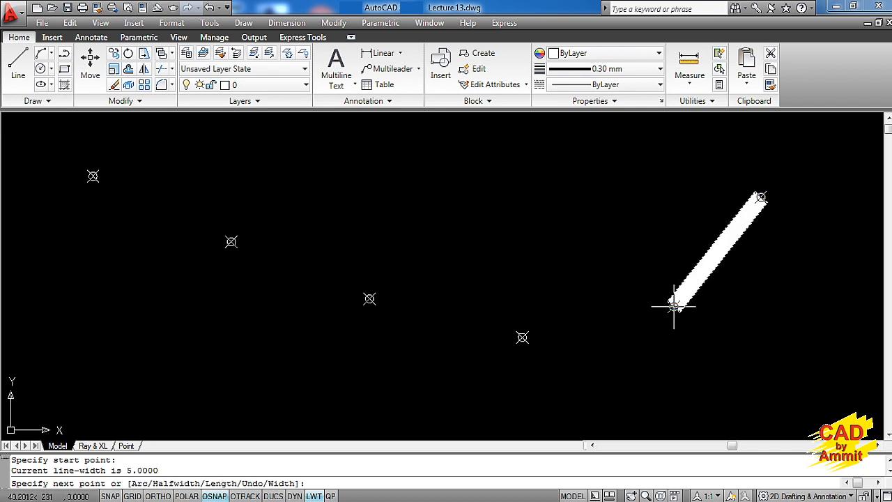
{"action": "left_click", "coordinate": [674, 307]}
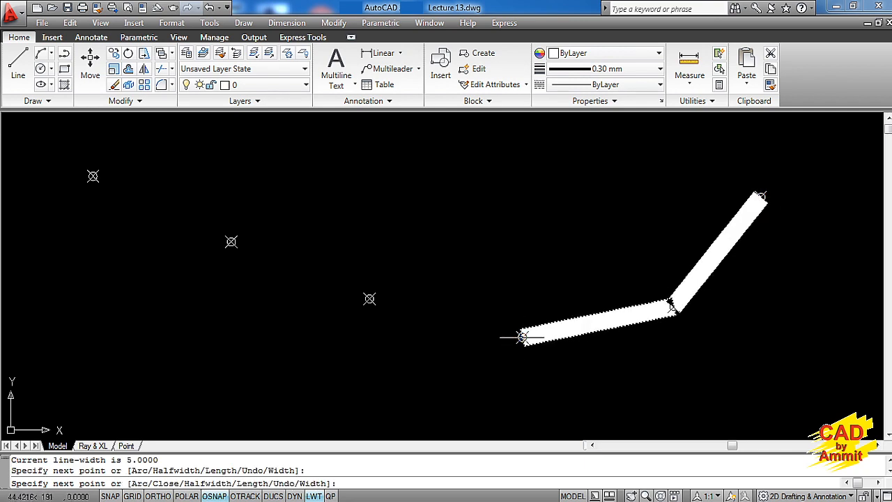
{"action": "left_click", "coordinate": [522, 337]}
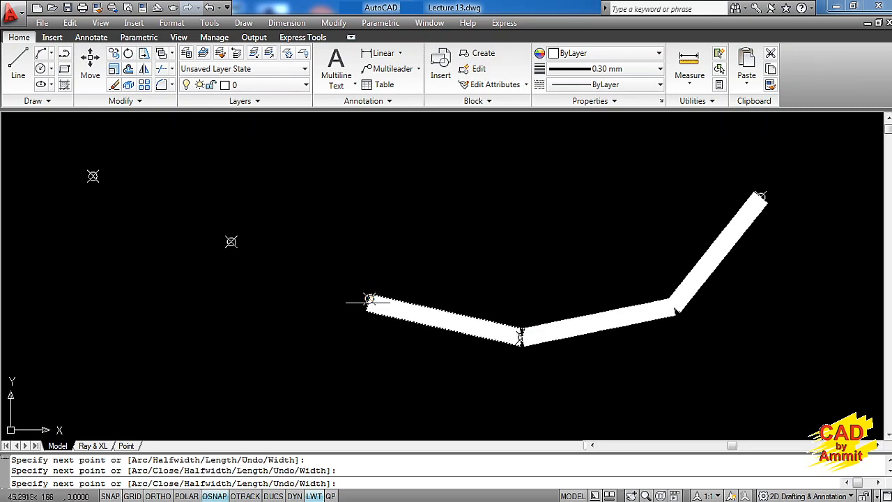
{"action": "left_click", "coordinate": [368, 299]}
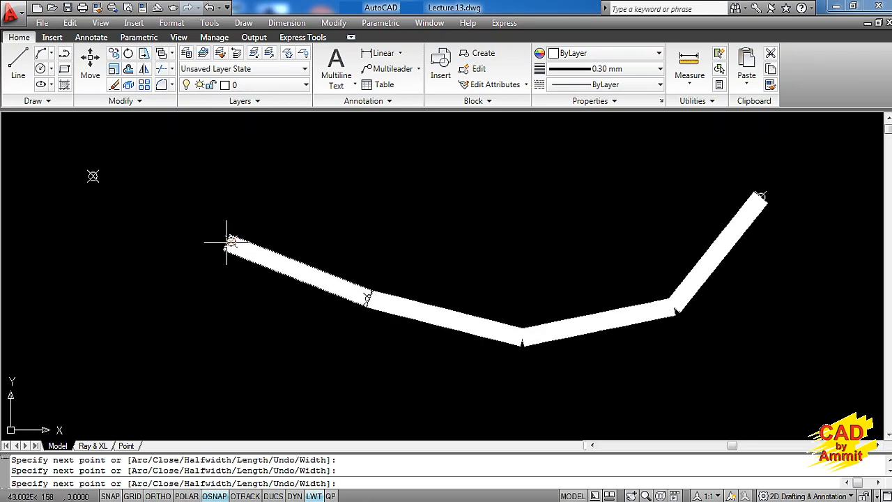
{"action": "left_click", "coordinate": [92, 176]}
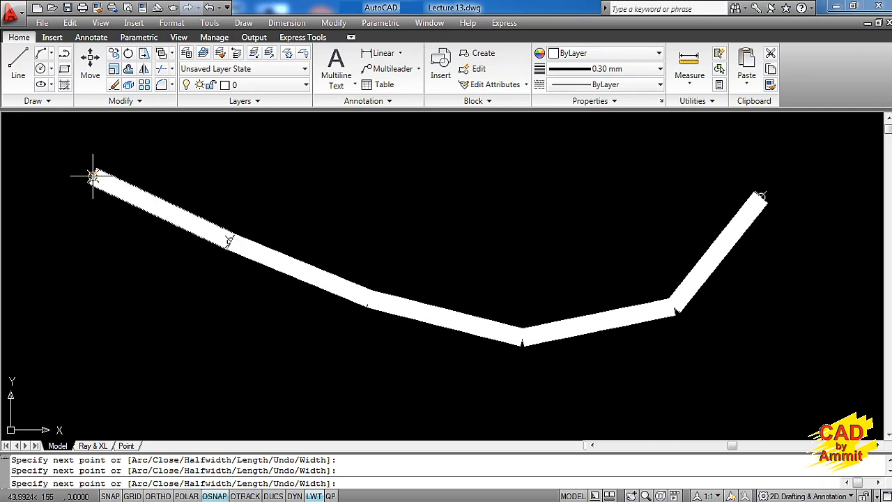
{"action": "key", "text": "Return"}
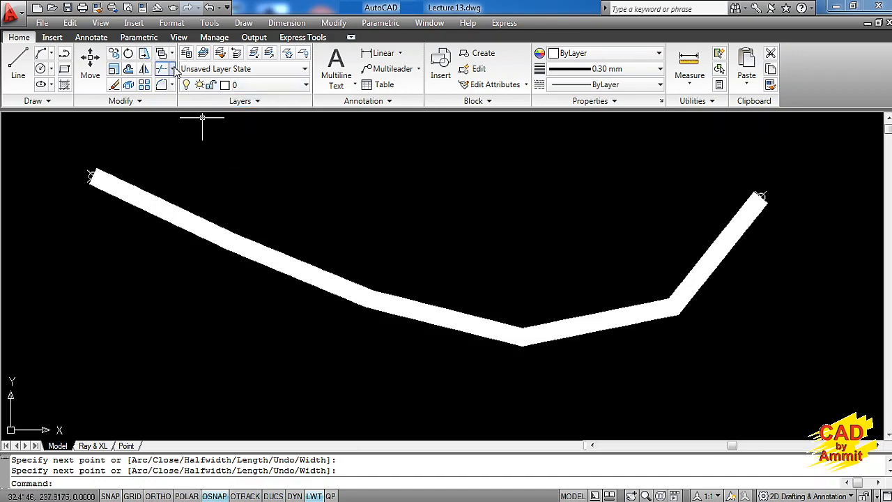
Set the point size to 20% relative to the screen in the point style settings
{"action": "left_click", "coordinate": [171, 23]}
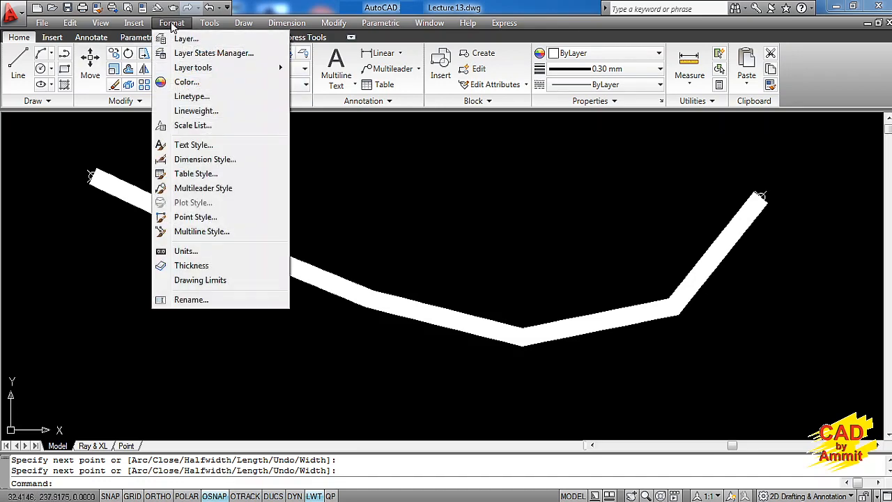
{"action": "left_click", "coordinate": [200, 219]}
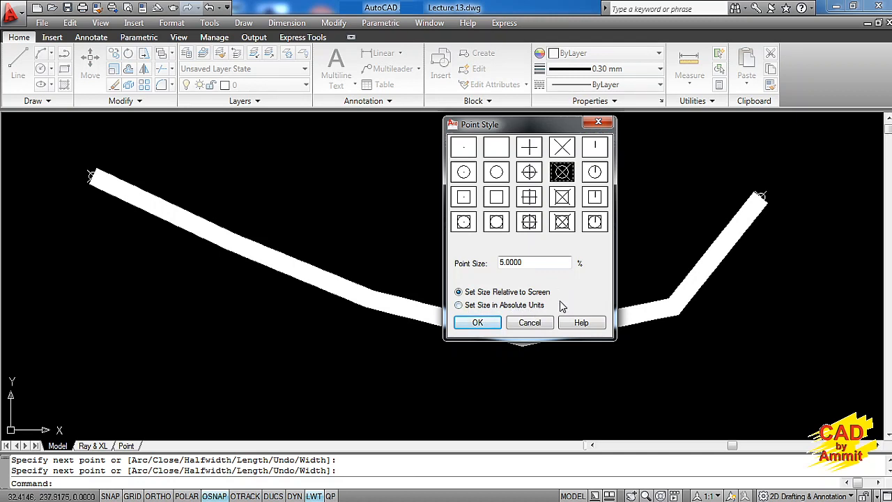
{"action": "left_click_drag", "start_coordinate": [528, 262], "coordinate": [476, 263]}
{"action": "type", "text": "20"}
{"action": "left_click", "coordinate": [478, 322]}
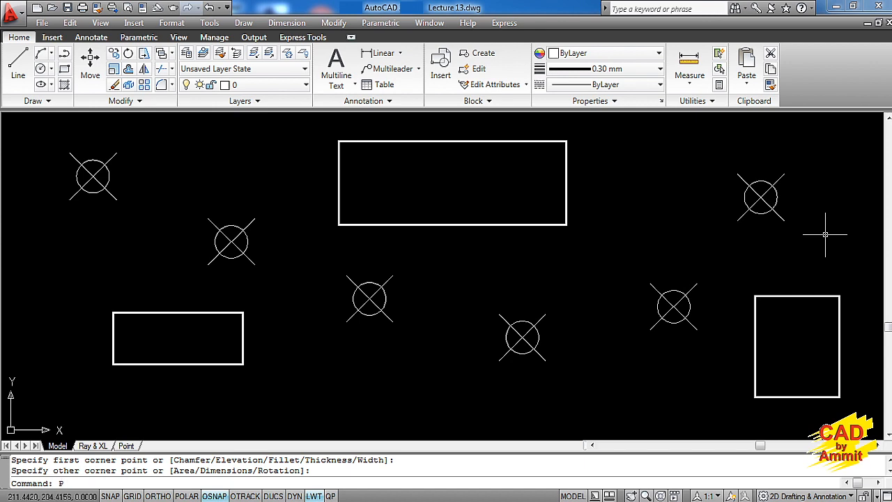
Clear the stray command entry and change the point style to the blank, invisible one
{"action": "key", "text": "BackSpace"}
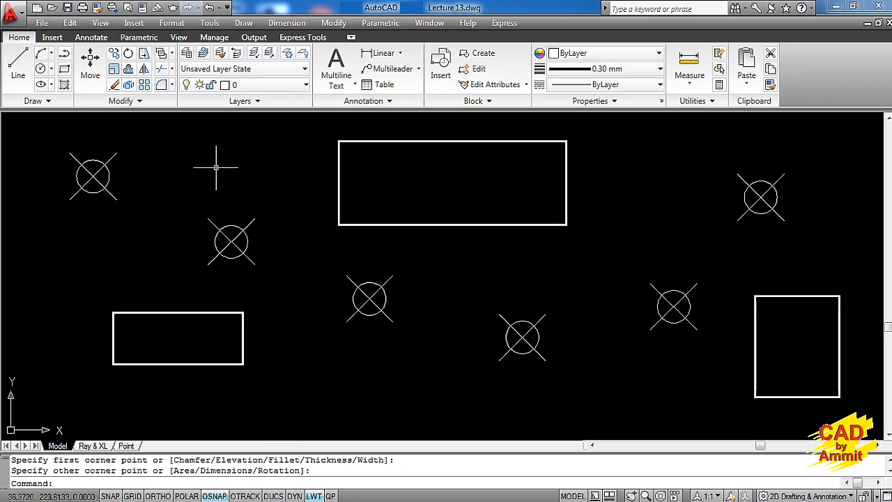
{"action": "left_click", "coordinate": [171, 23]}
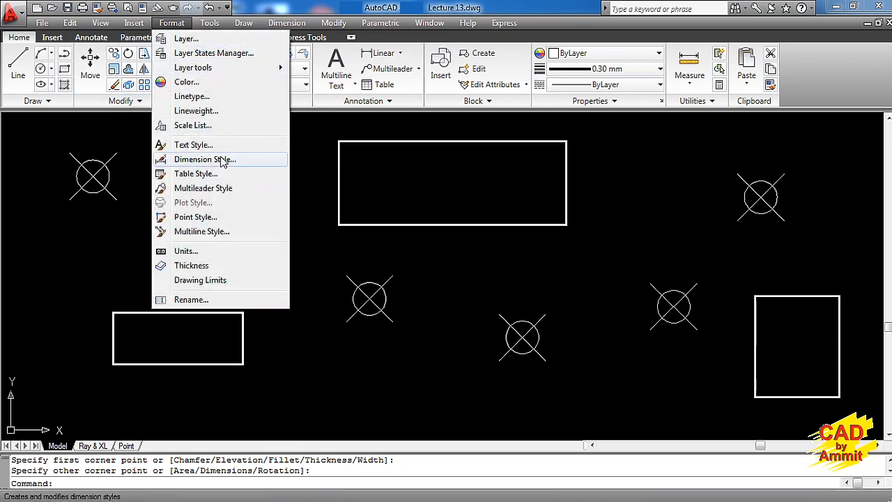
{"action": "left_click", "coordinate": [197, 217]}
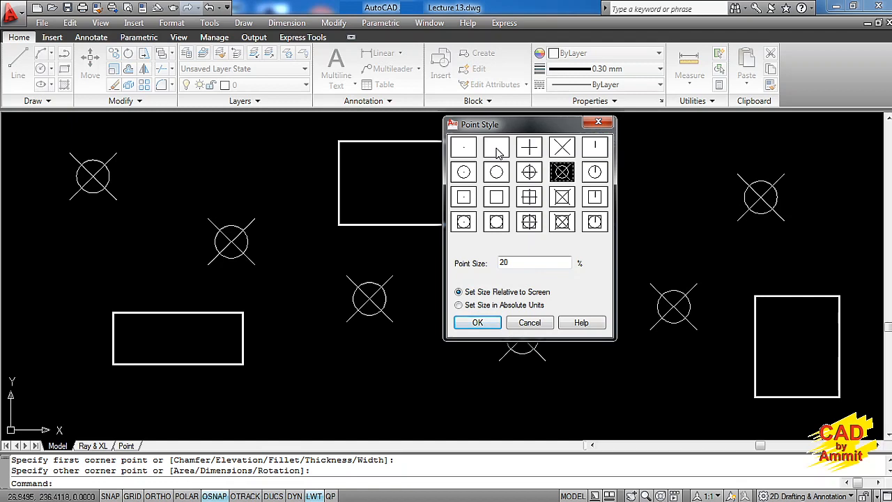
{"action": "left_click", "coordinate": [496, 152]}
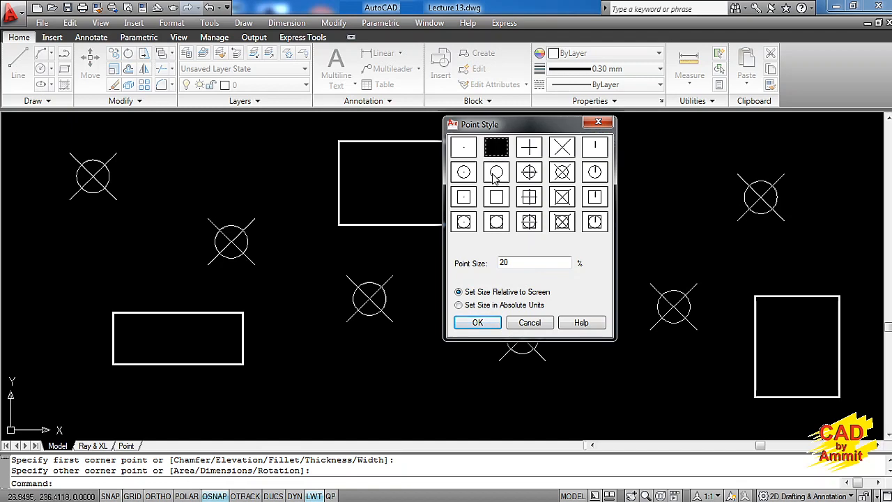
{"action": "left_click", "coordinate": [477, 322]}
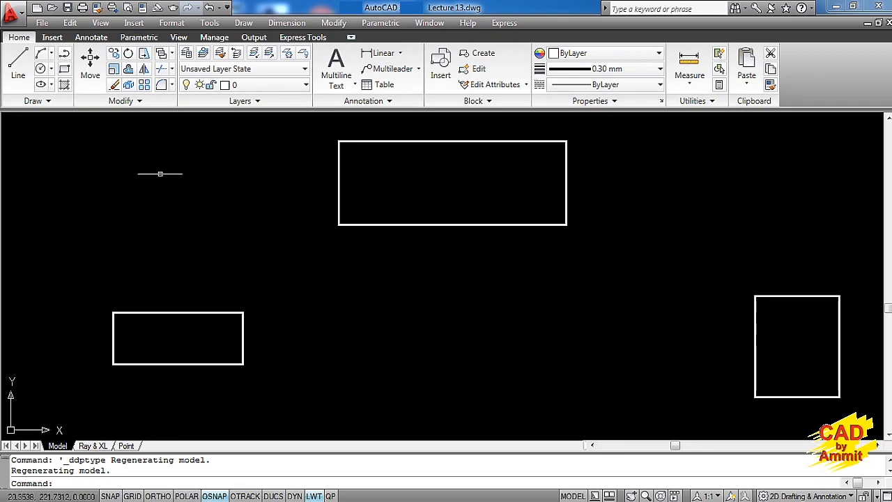
Change the point style to the circle with an X through it
{"action": "left_click", "coordinate": [167, 23]}
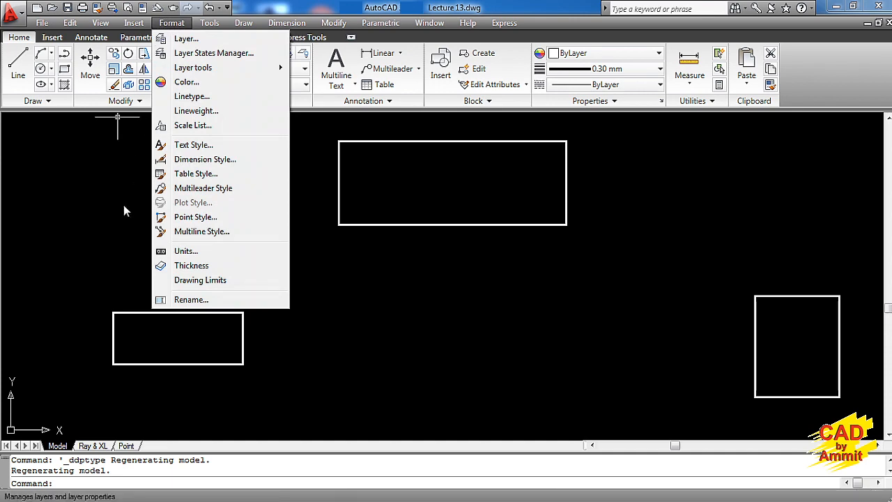
{"action": "left_click", "coordinate": [194, 217]}
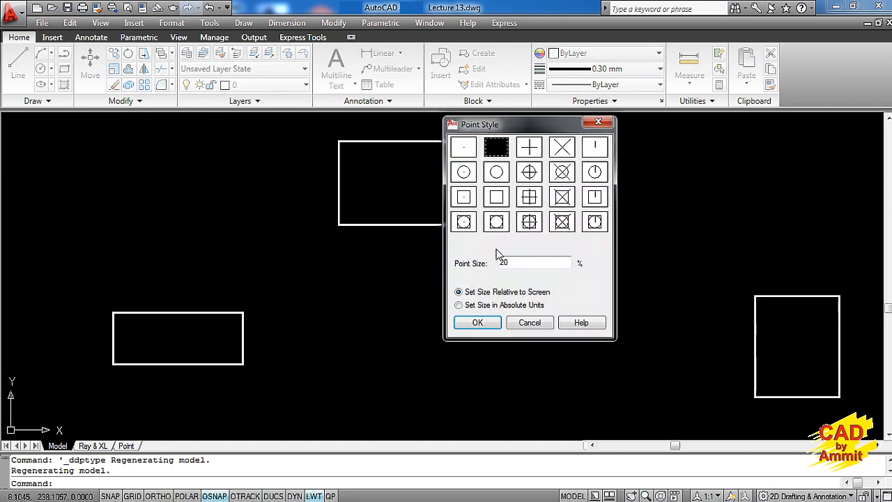
{"action": "left_click", "coordinate": [562, 171]}
{"action": "left_click", "coordinate": [478, 322]}
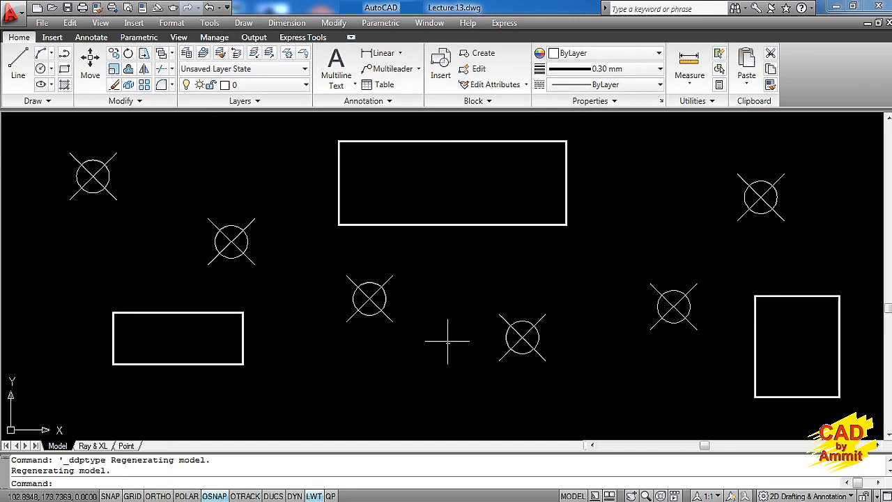